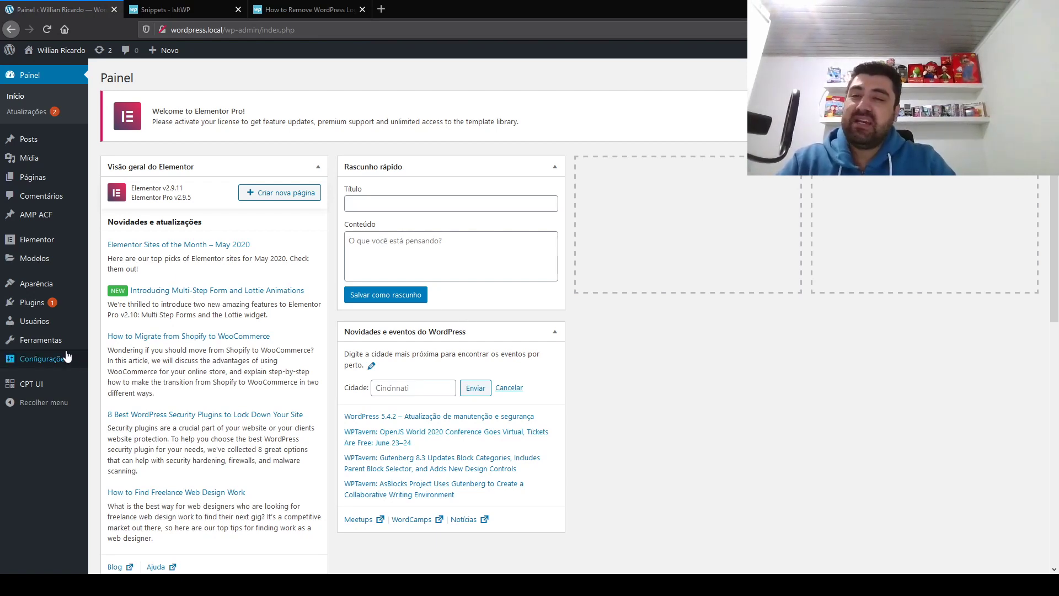
mouse_move(42, 305)
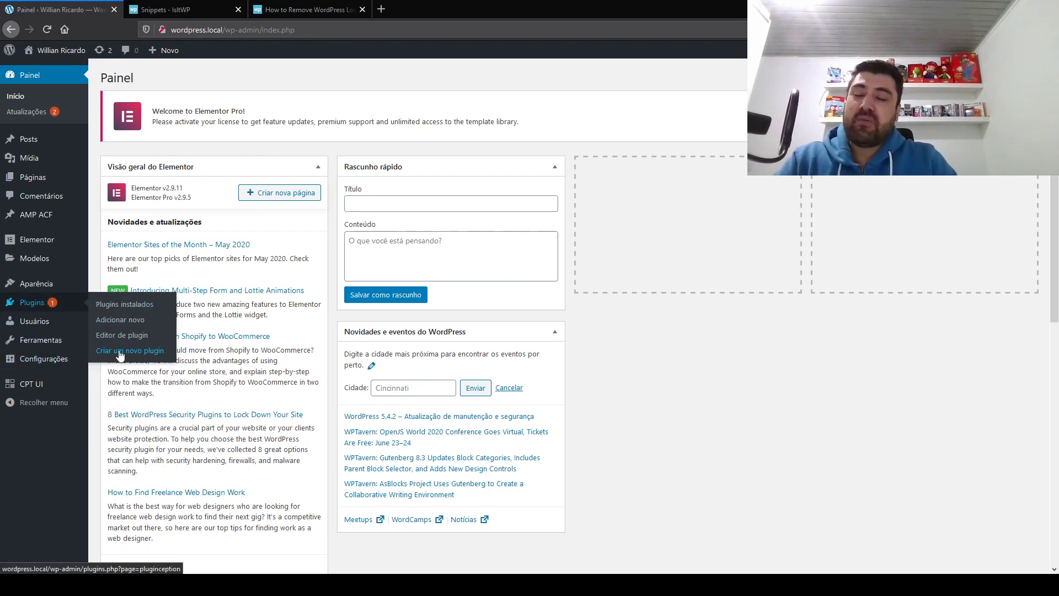
click(107, 325)
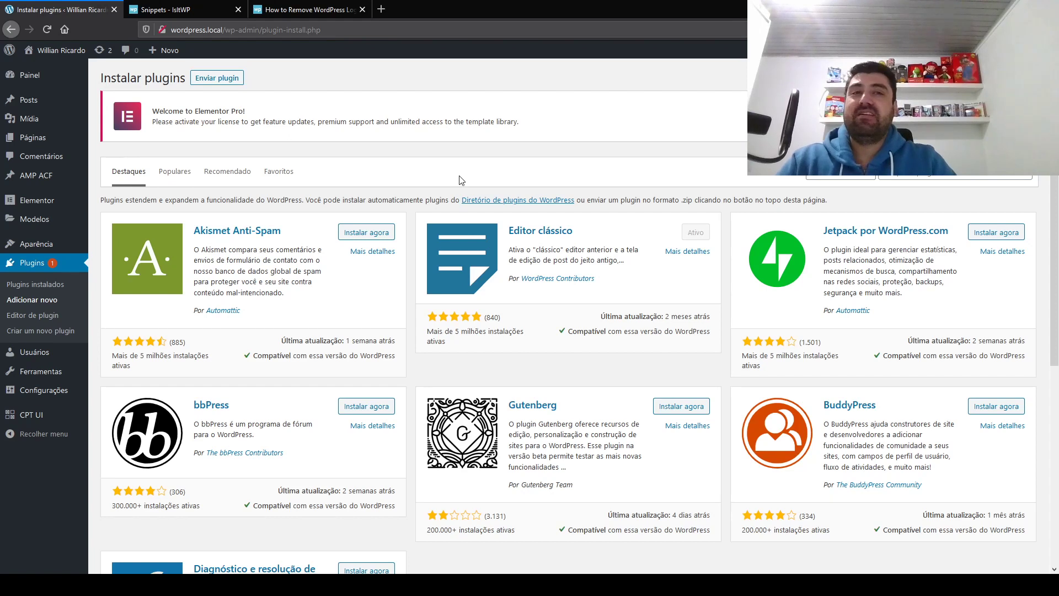
click(910, 175)
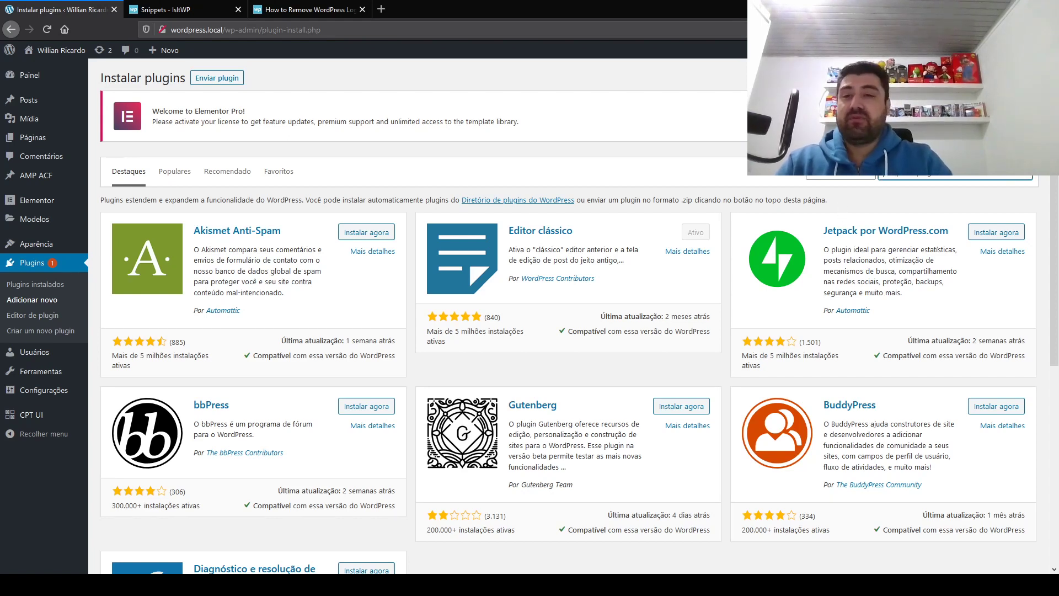
- Find Pluginception in the list of installed plugins and copy its name
click(54, 286)
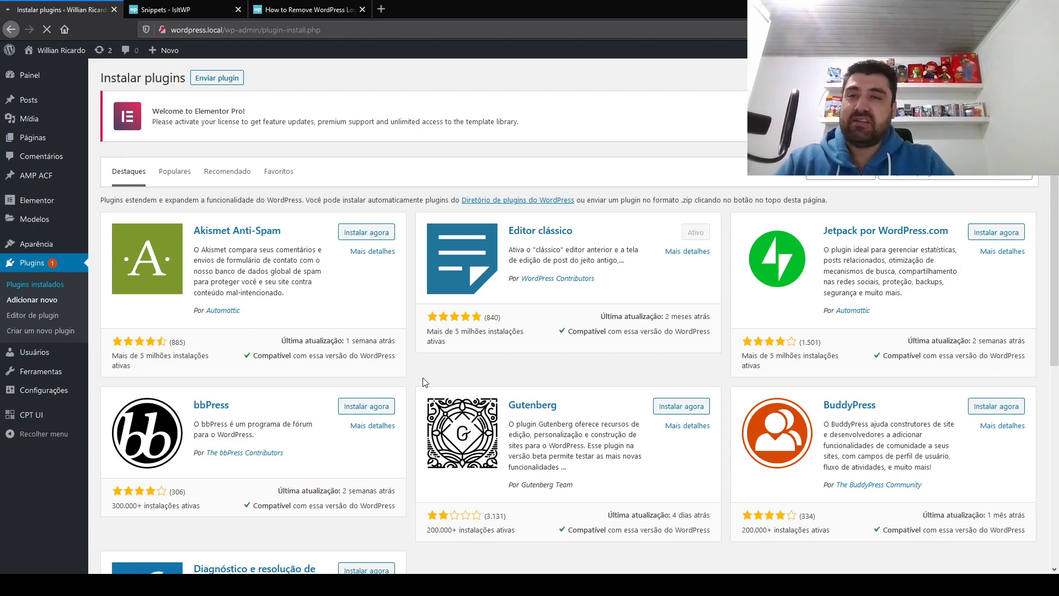
scroll(422, 382, down, 9)
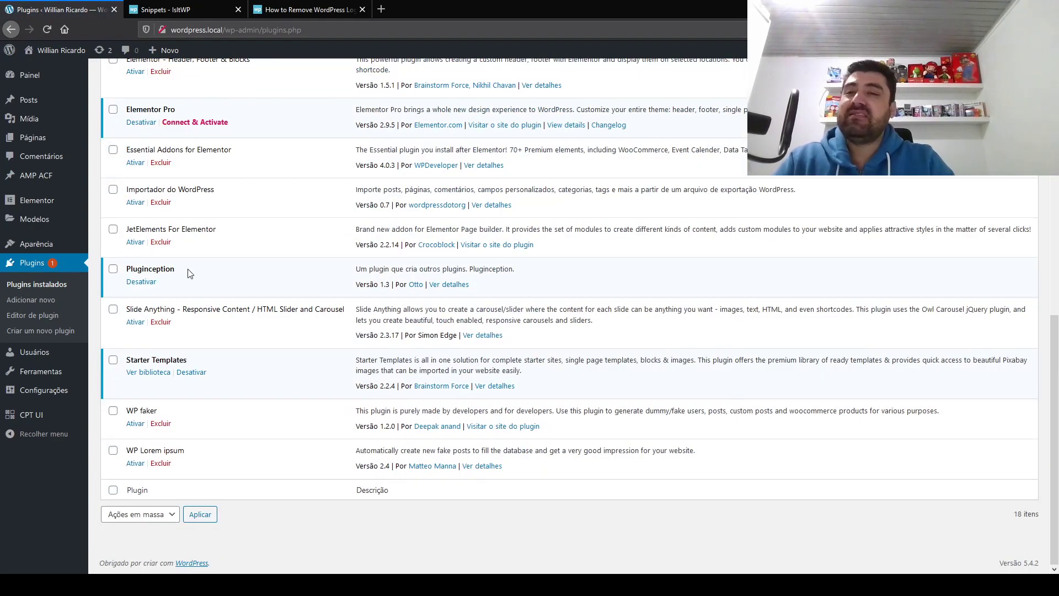
double_click(154, 269)
scroll(232, 272, up, 10)
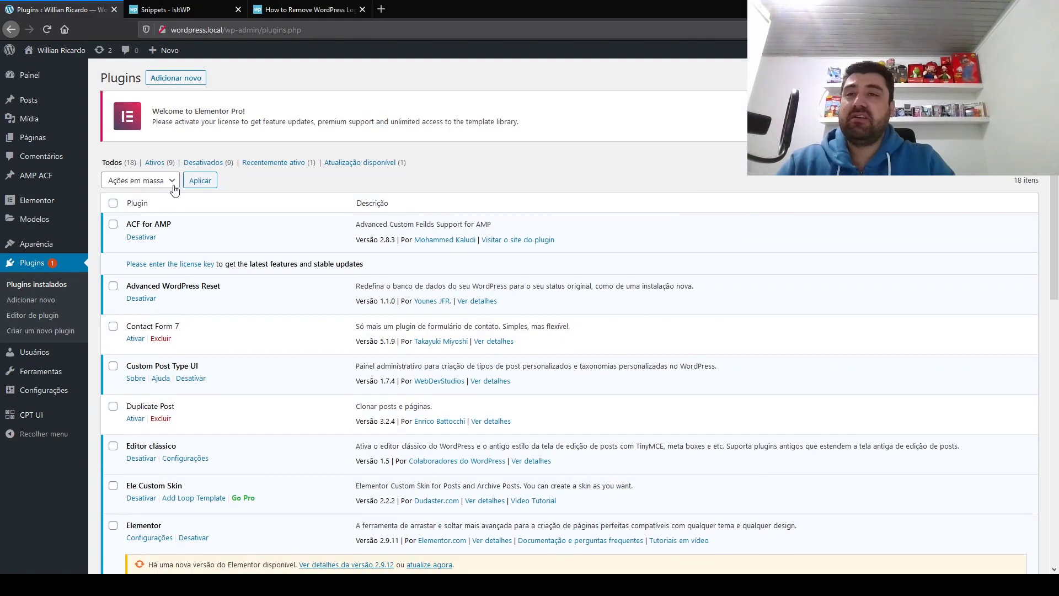
- Search the plugins available for installation for Pluginception and check its number of active installations
click(179, 87)
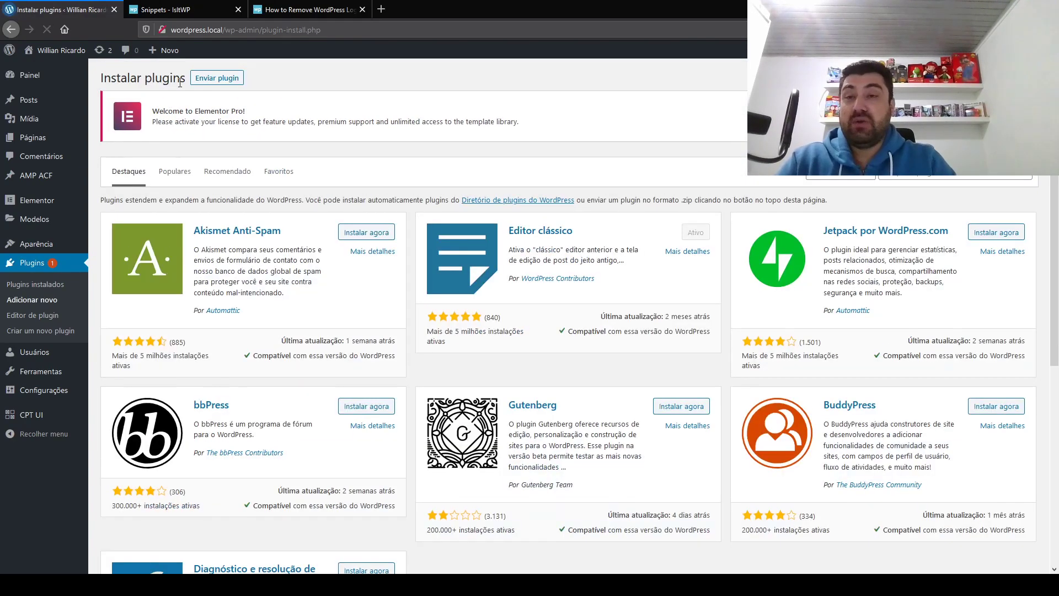
click(949, 175)
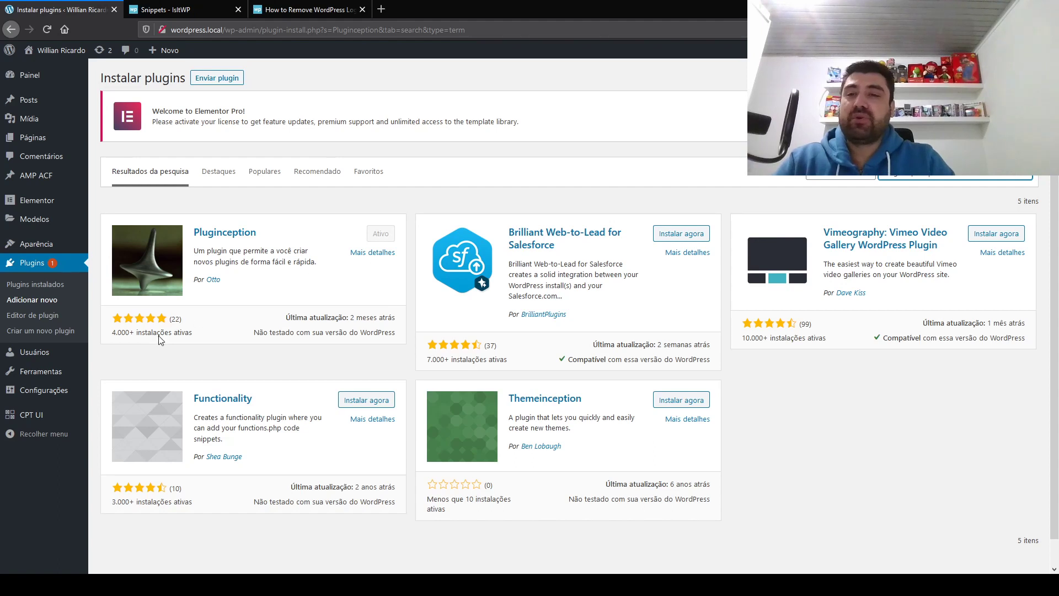
drag(113, 333, 131, 330)
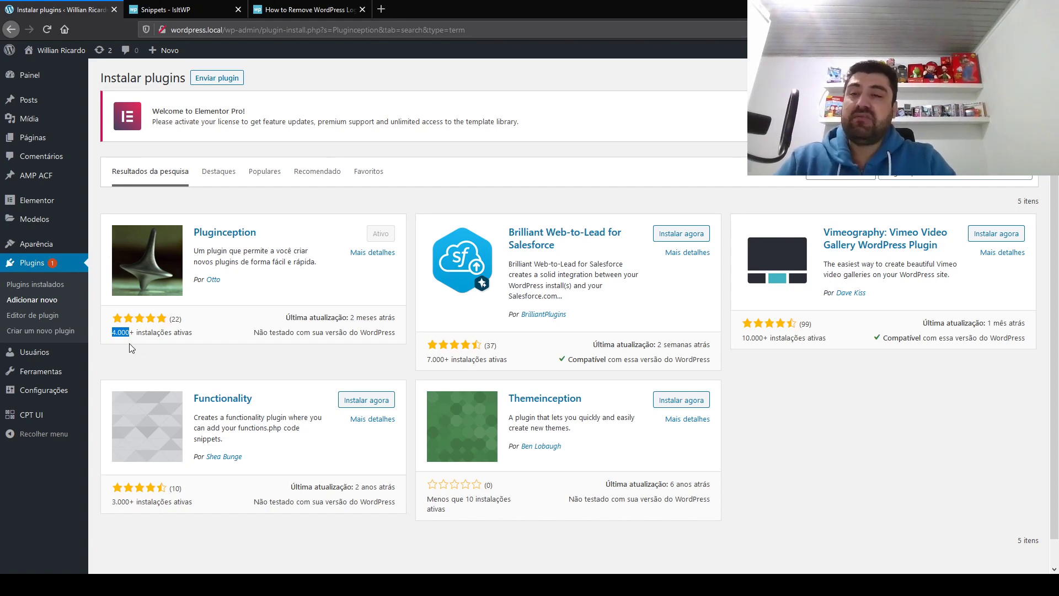
- Load the favorite plugins saved under the WordPress.org username and browse through the list
click(376, 177)
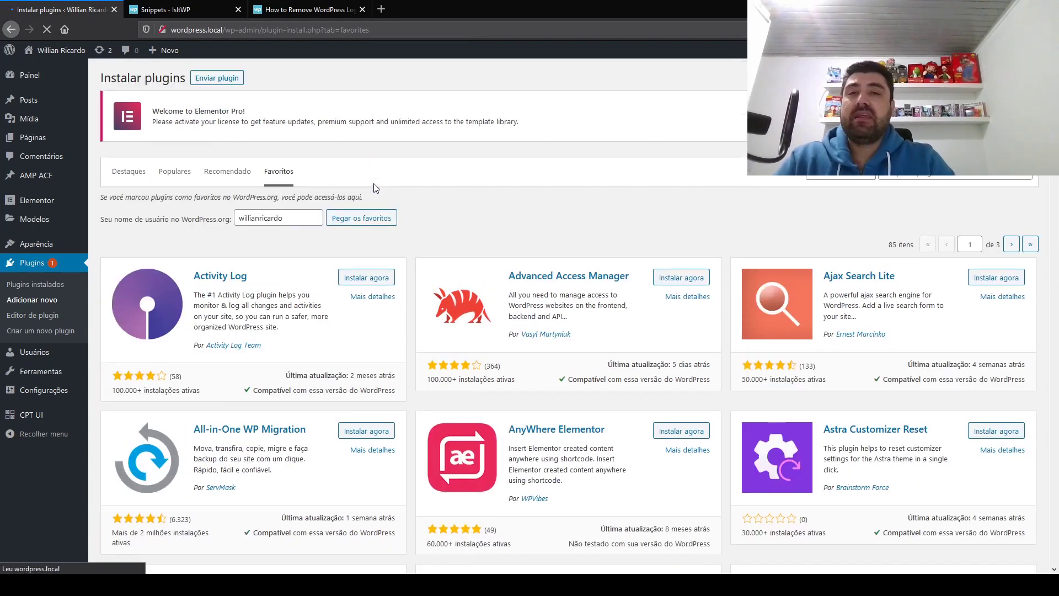
click(356, 218)
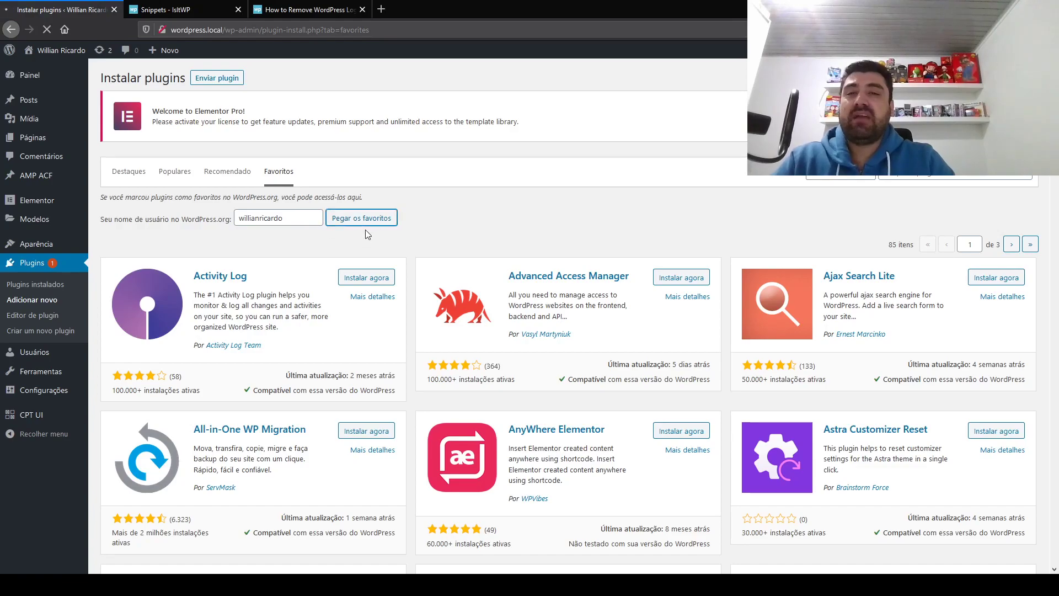
scroll(402, 252, down, 15)
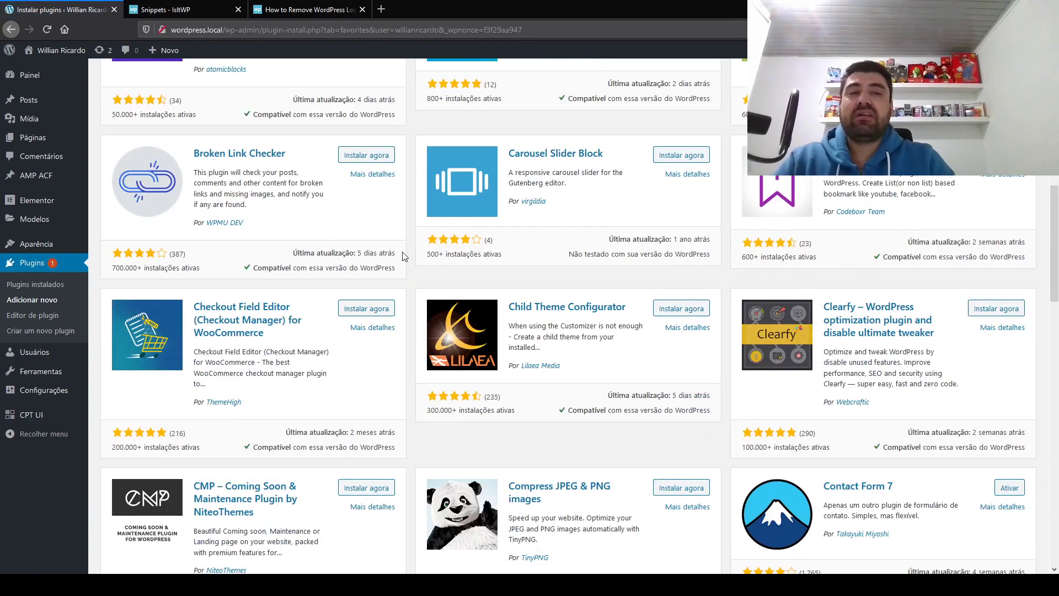
scroll(402, 255, up, 8)
scroll(402, 255, down, 16)
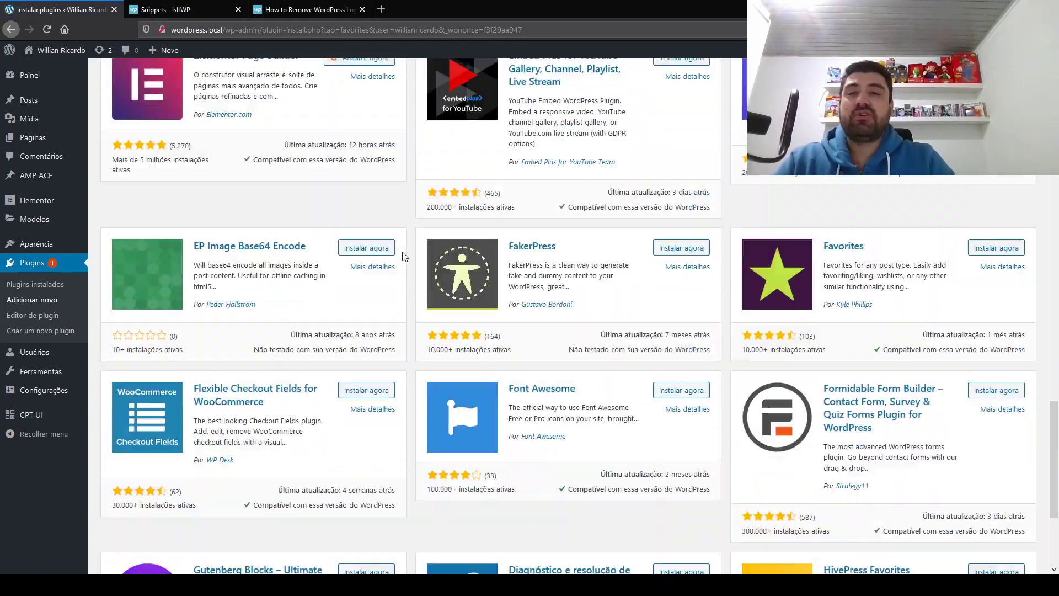
scroll(402, 256, down, 3)
scroll(402, 255, up, 4)
scroll(402, 256, down, 10)
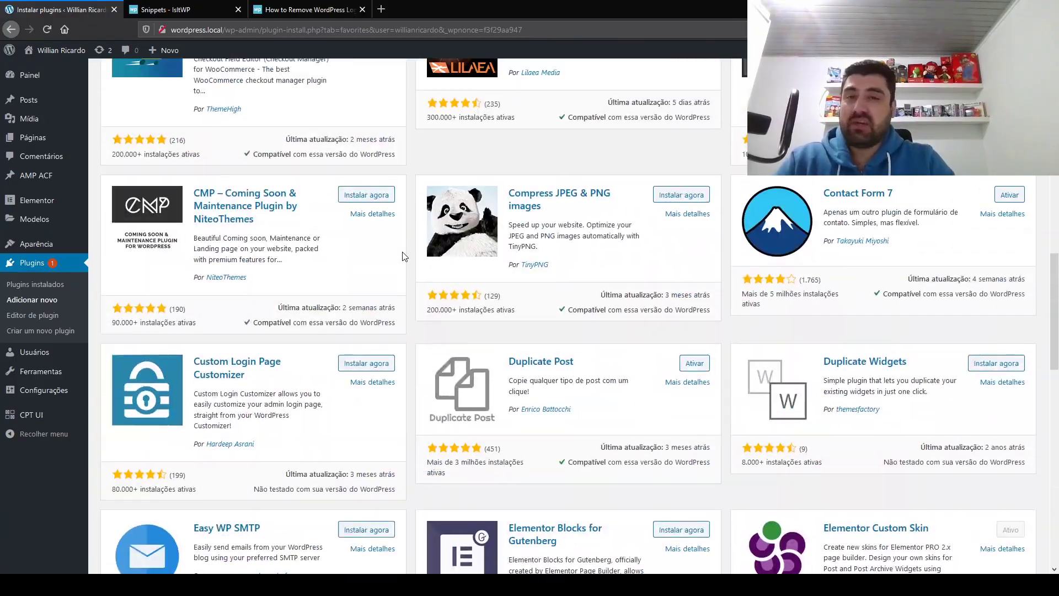
scroll(402, 255, up, 6)
scroll(402, 256, down, 15)
scroll(402, 255, up, 2)
scroll(402, 255, up, 15)
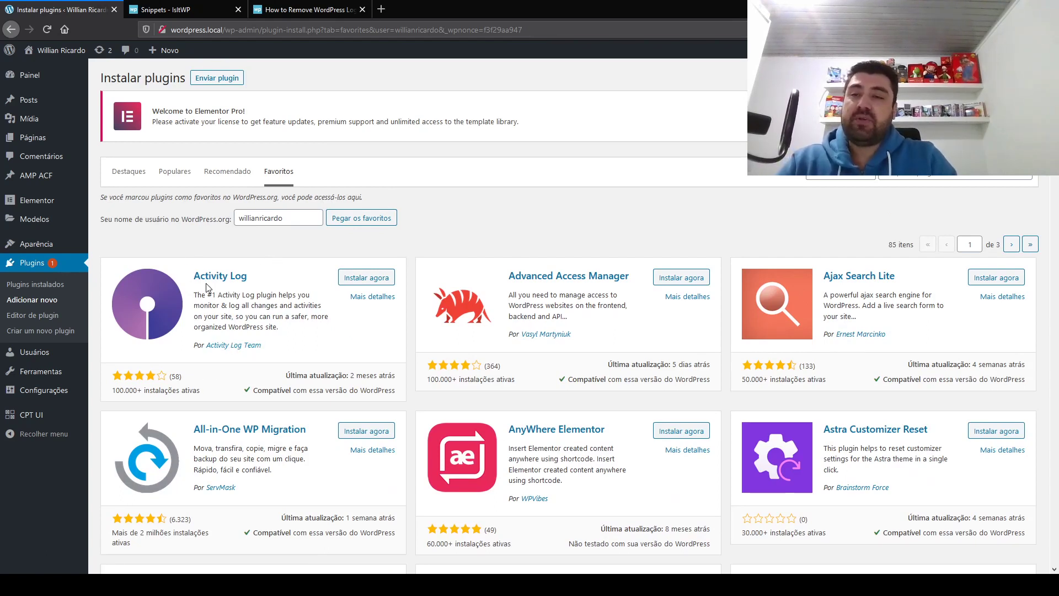
- Open the form for creating a new plugin
click(28, 332)
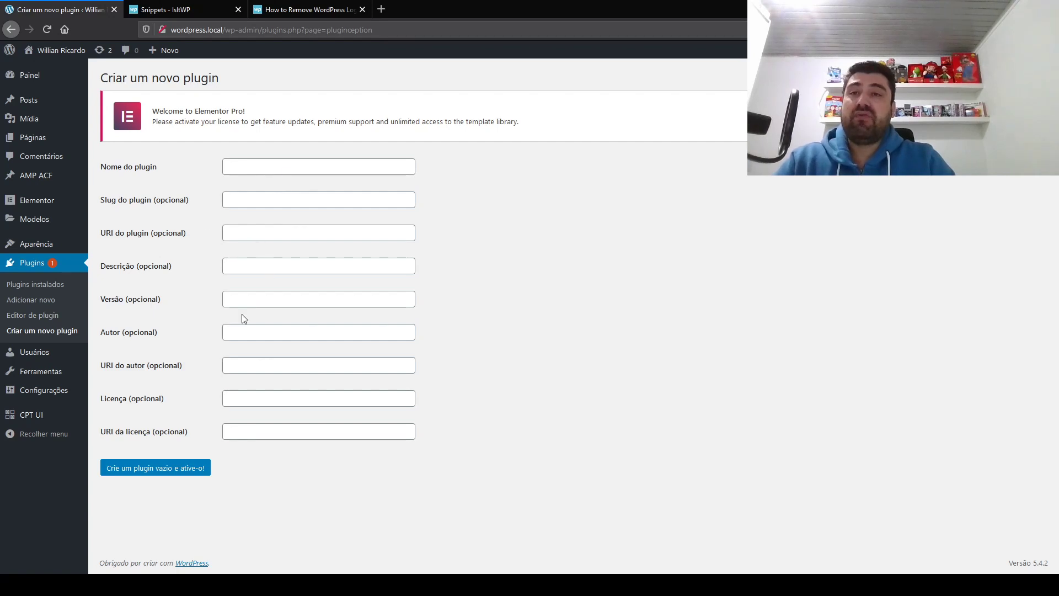
mouse_move(9, 50)
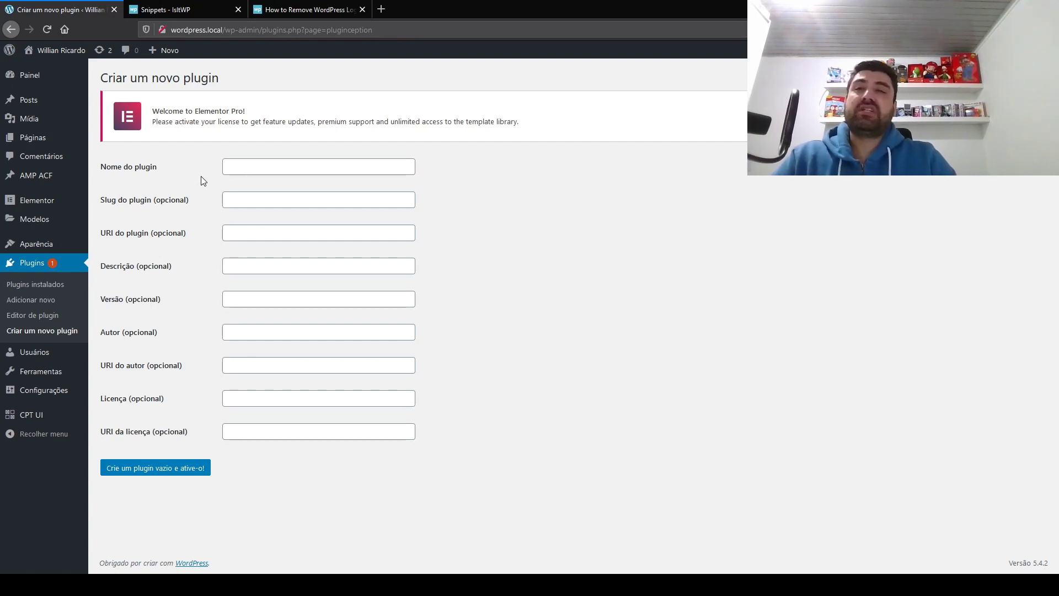
- Browse the categories and entries of the IsItWP Snippets page in the browser
click(154, 10)
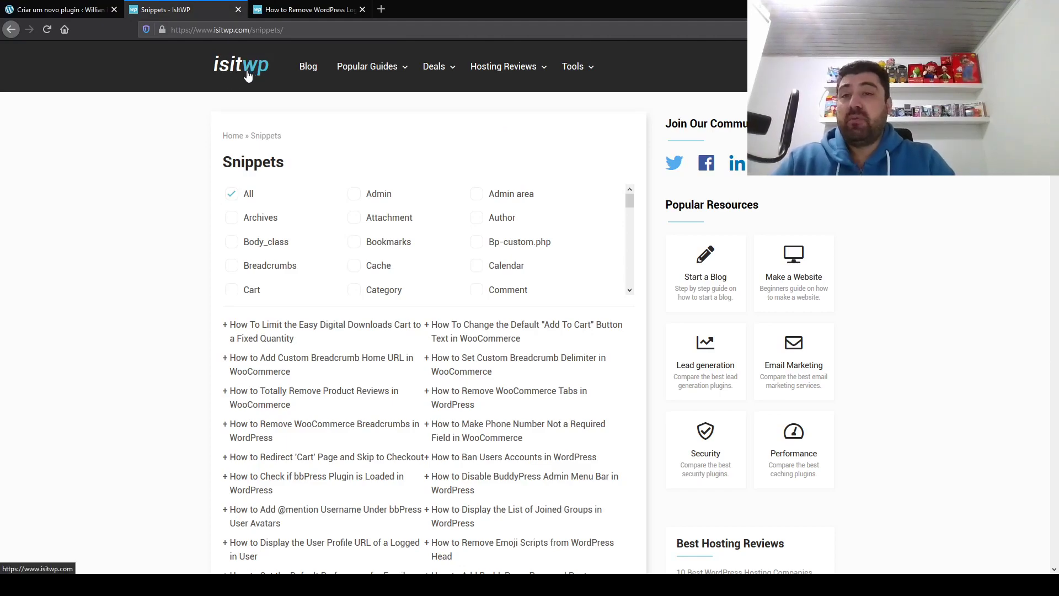
scroll(145, 329, down, 15)
scroll(145, 329, down, 20)
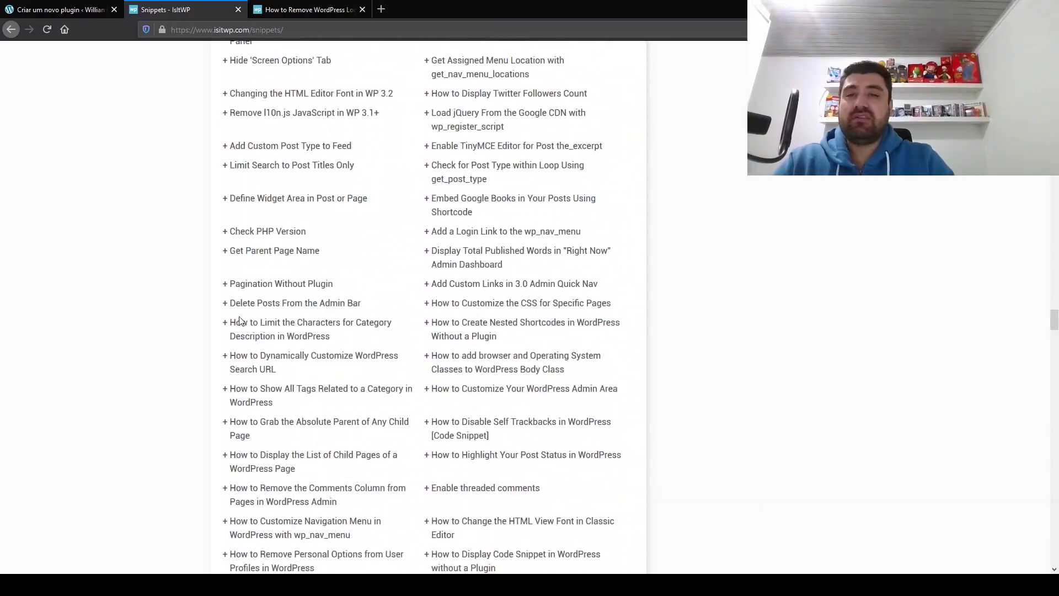
scroll(194, 278, down, 10)
scroll(194, 278, up, 20)
scroll(193, 278, up, 15)
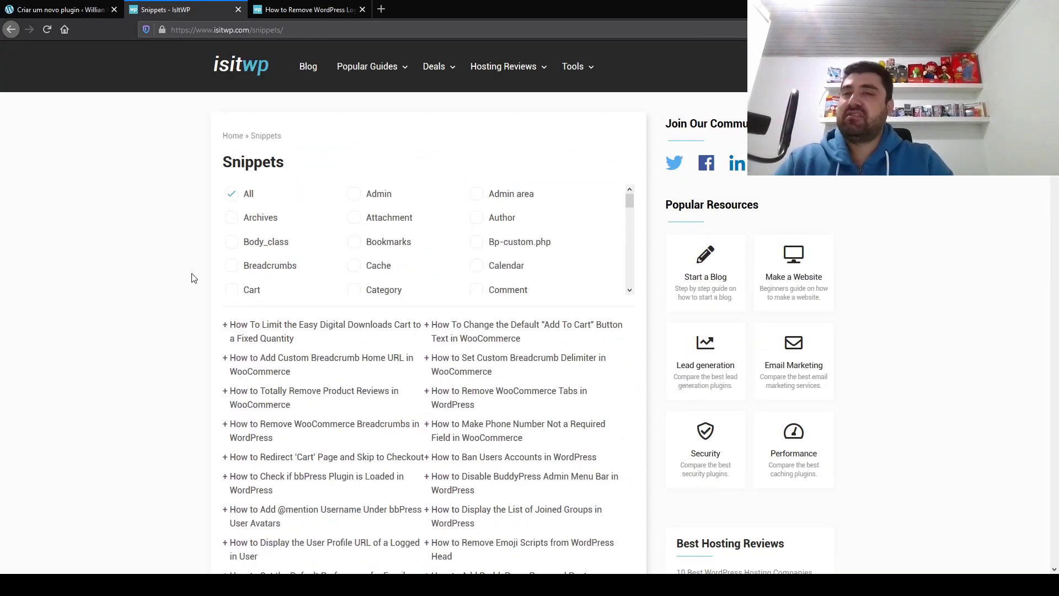
scroll(194, 278, down, 2)
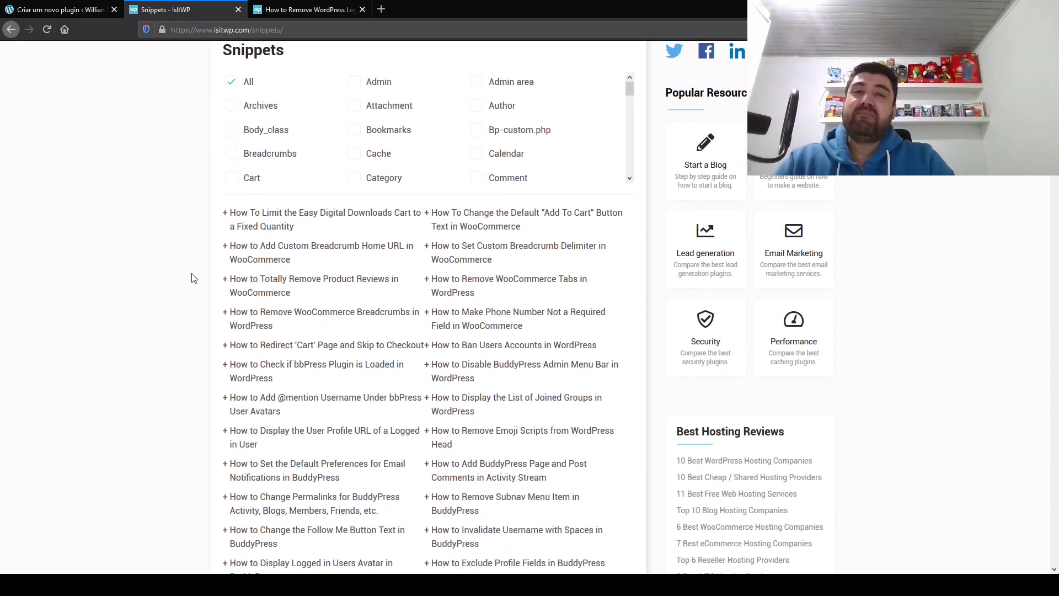
scroll(194, 278, up, 2)
scroll(497, 278, down, 2)
scroll(500, 276, down, 6)
scroll(502, 260, up, 2)
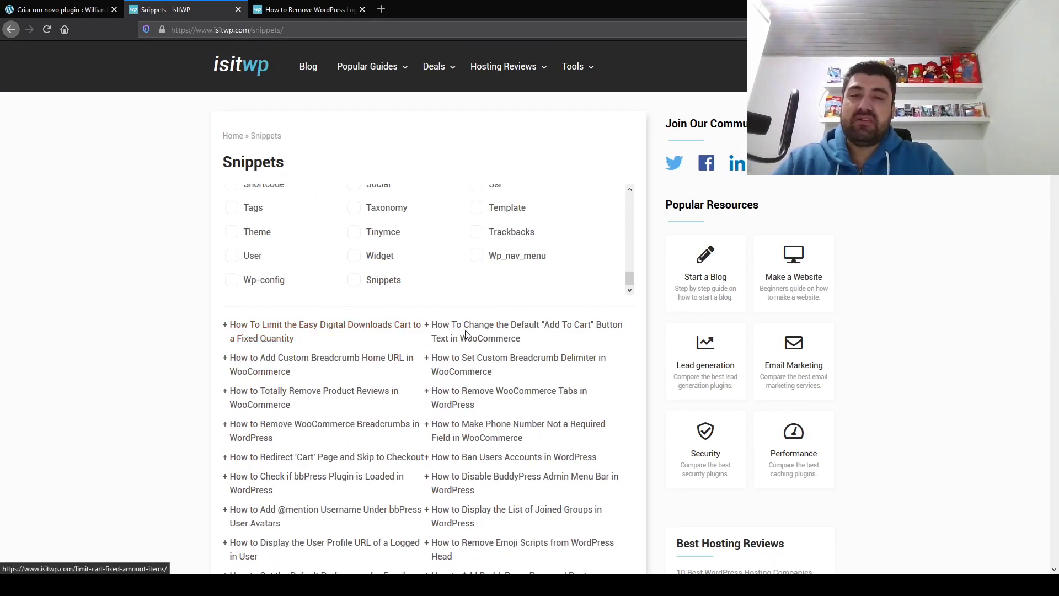
- Examine the code in the WooCommerce tabs removal article, close it, and view the article on removing the WordPress logo
click(493, 394)
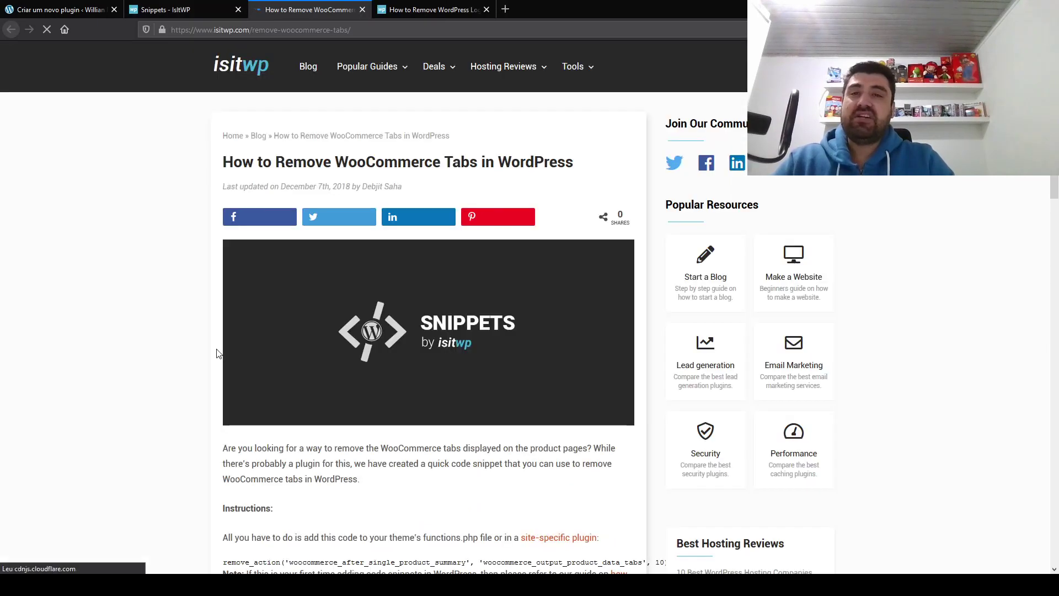
scroll(260, 293, down, 7)
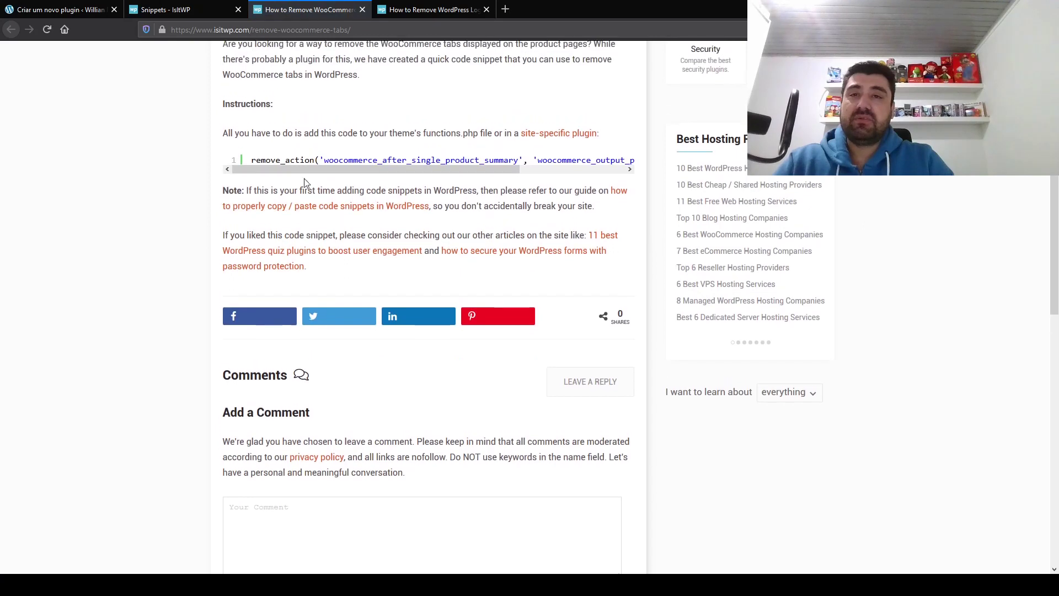
drag(251, 166, 593, 164)
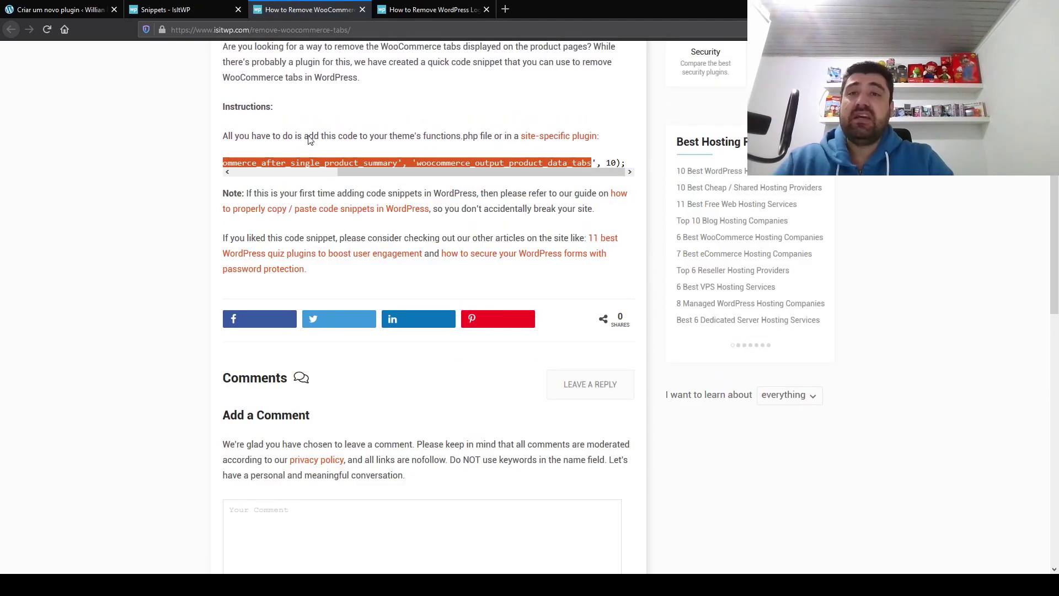
click(363, 9)
click(303, 11)
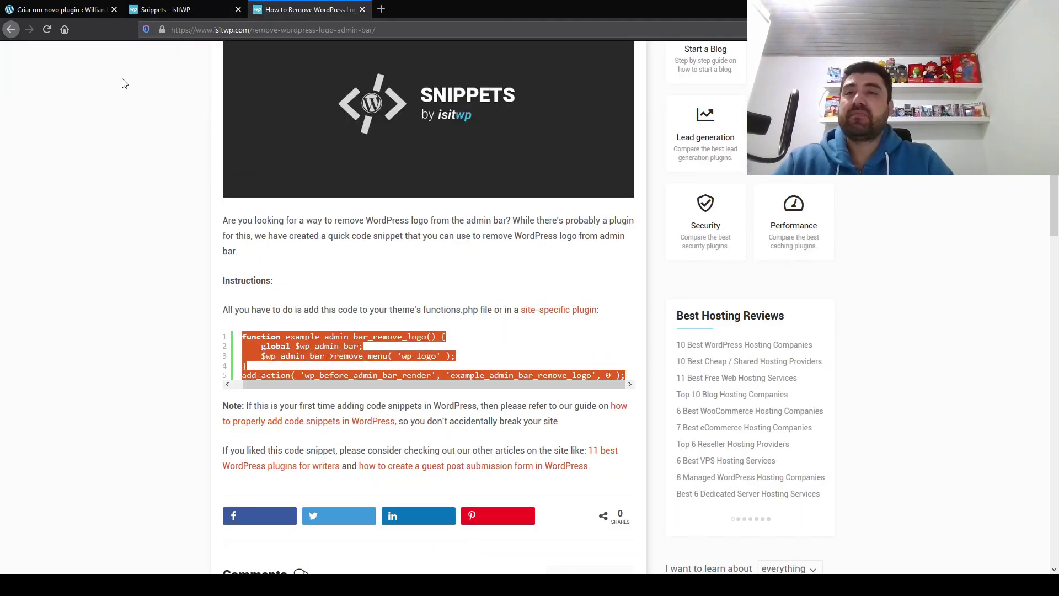
- In the new plugin form, enter the name "Remover Logo WP", the description "Remove Logo Wordpress da barra do topo" and version 1.0
click(61, 9)
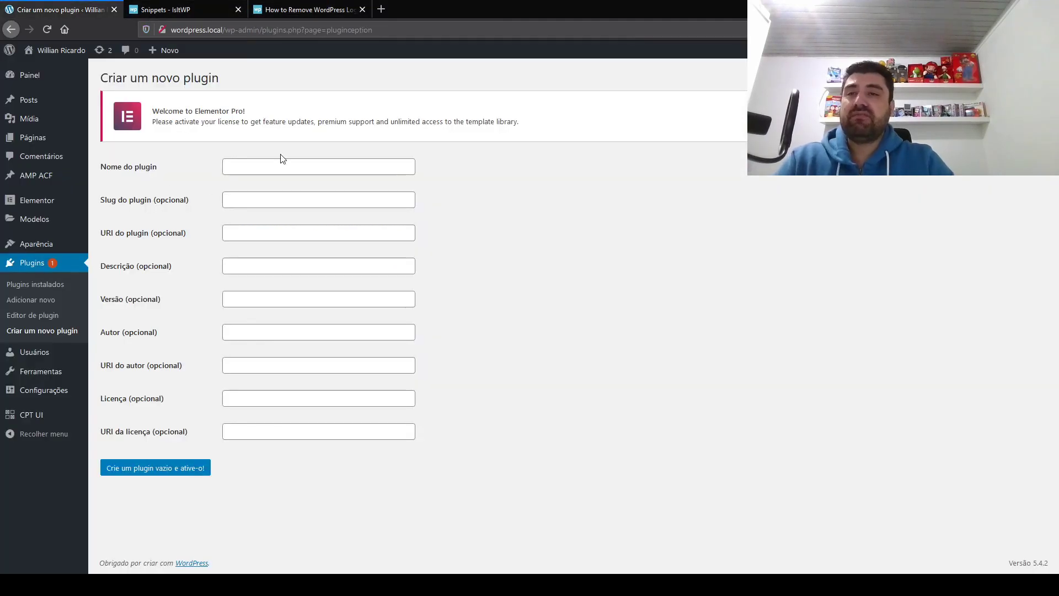
click(273, 167)
text(Remover Logo WP)
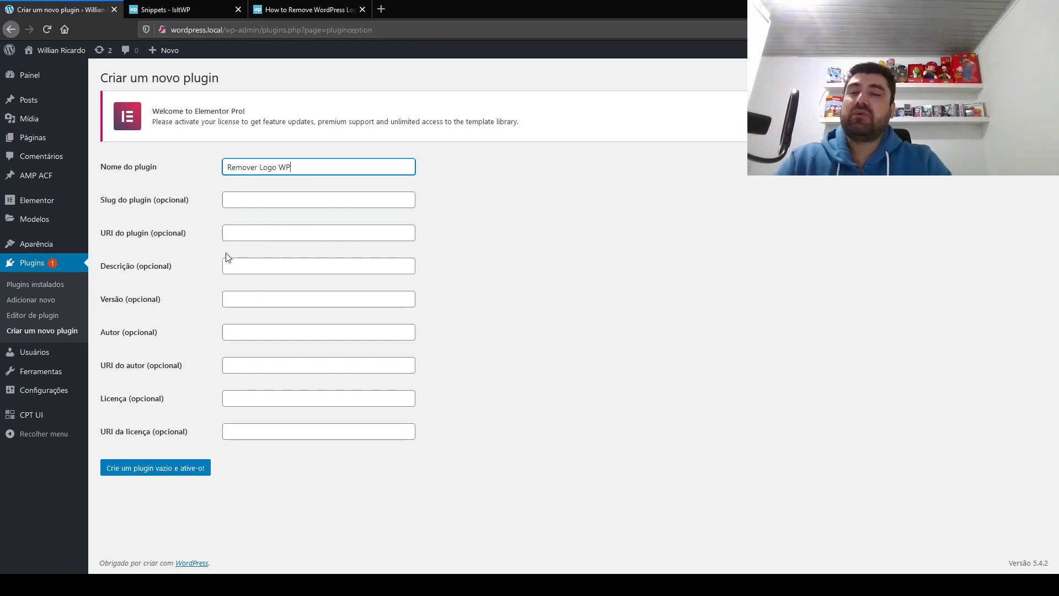
click(242, 262)
text(Re)
click(283, 280)
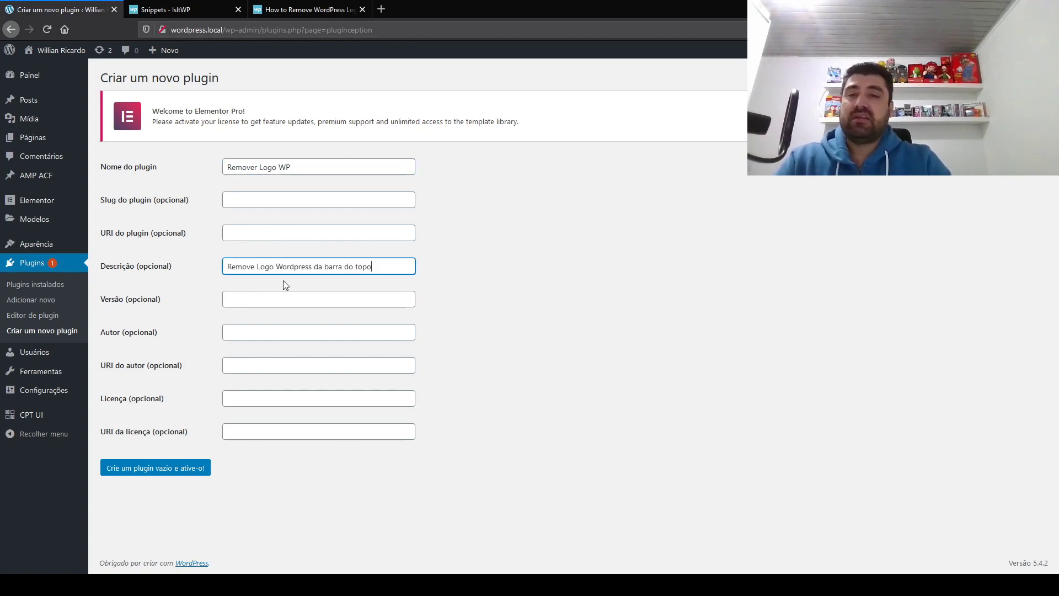
click(240, 300)
text(1.0)
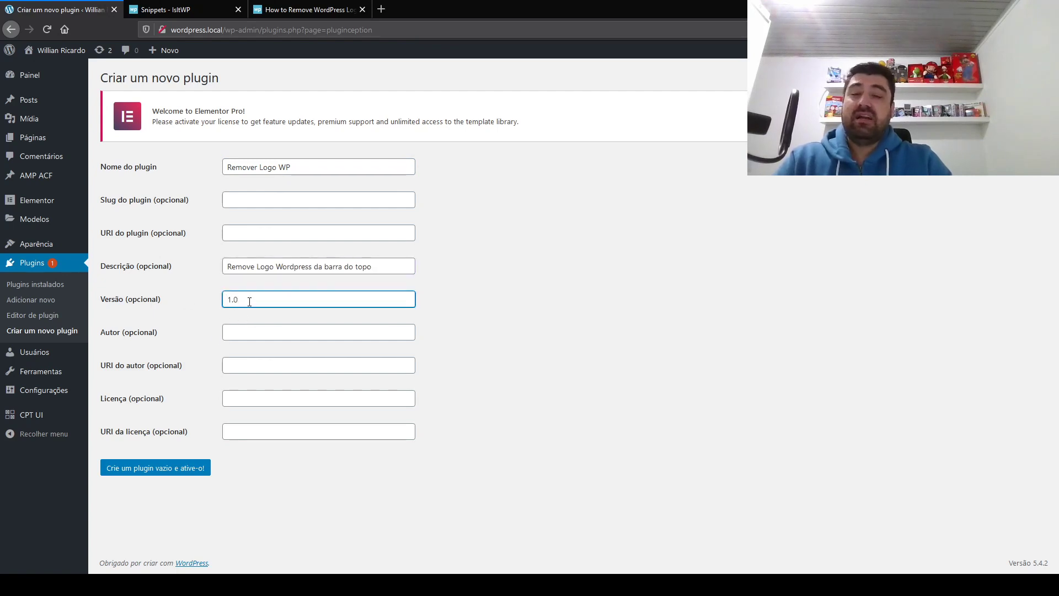
- Try other version numbers such as 2.0 for the plugin and restore version 1.0
drag(233, 301, 242, 300)
key(BackSpace)
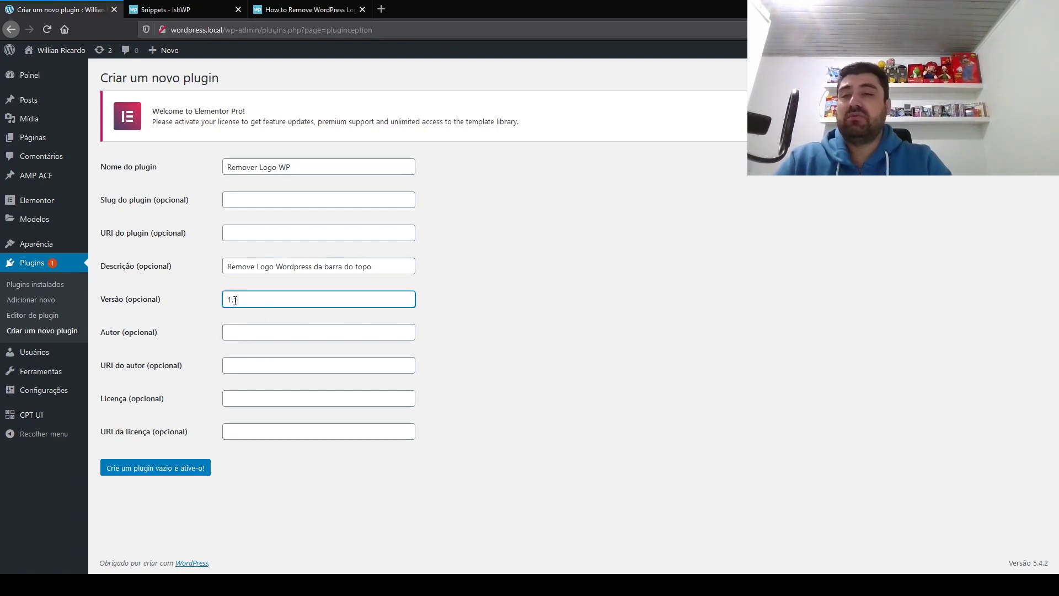
key(ctrl+a)
text(2)
text(.)
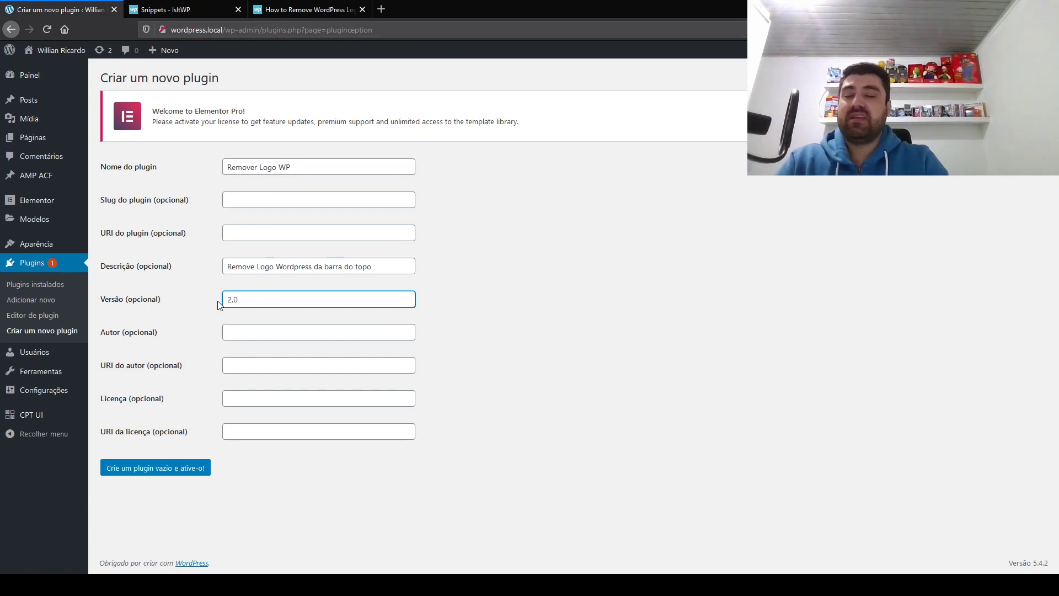
text(1.0)
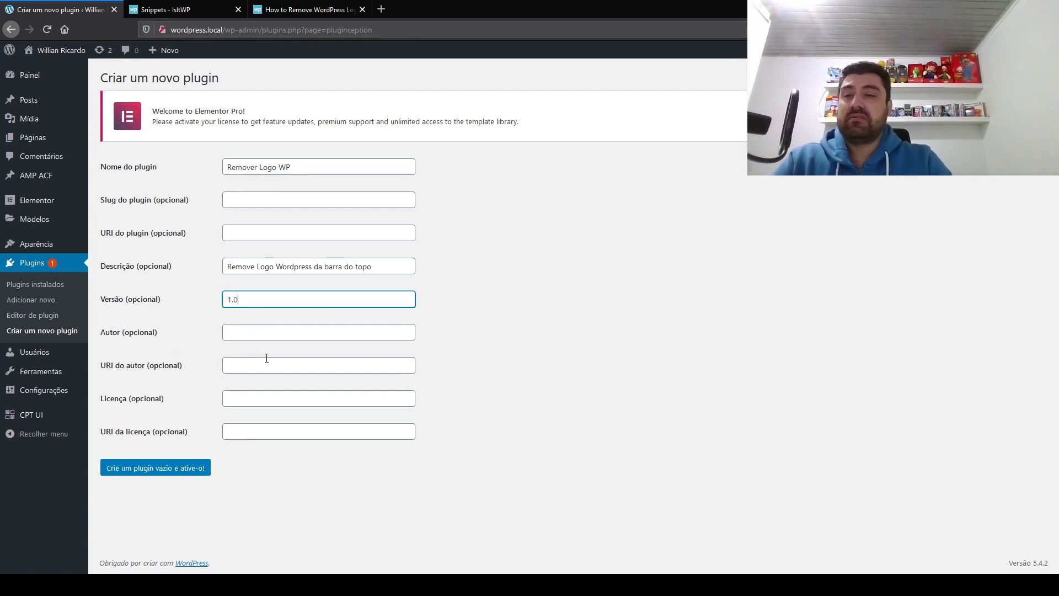
- Fill in the author's full name, then create and activate the empty plugin
click(243, 332)
text(W)
click(249, 350)
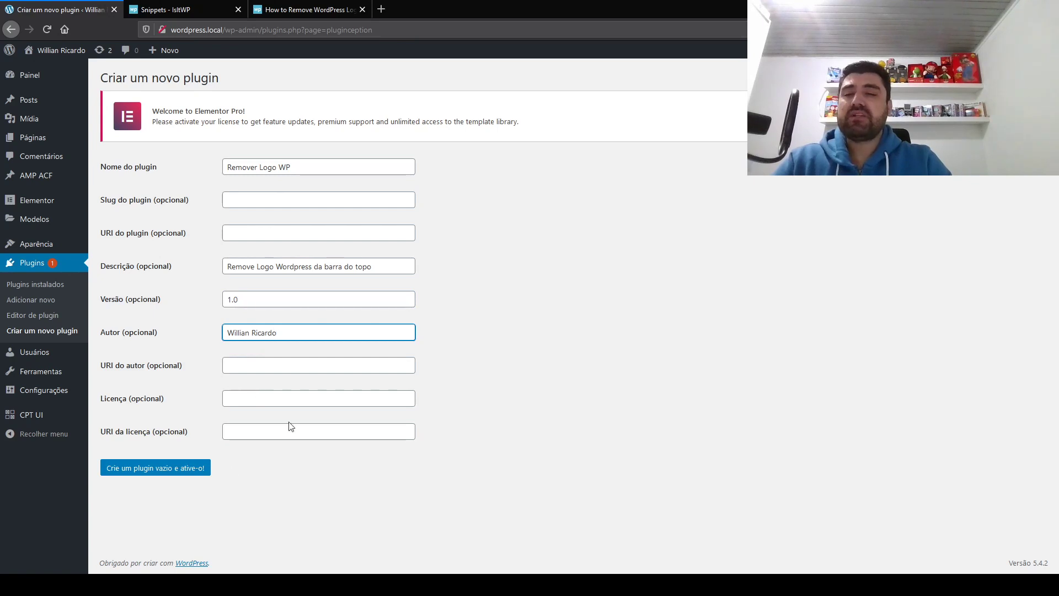
click(124, 473)
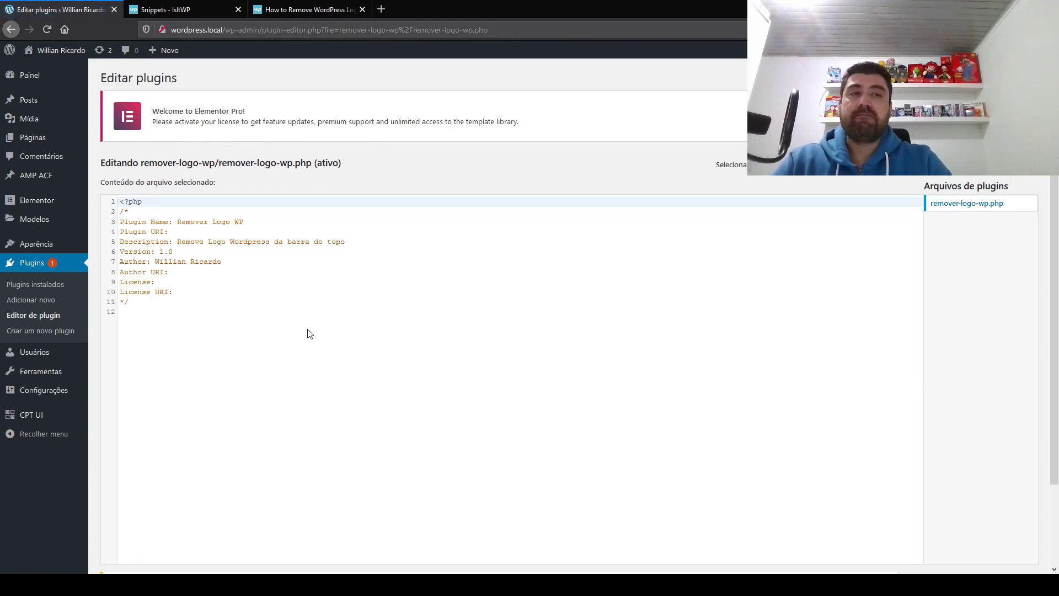
- Deactivate the Remover Logo WP plugin in the list of installed plugins
scroll(310, 334, down, 3)
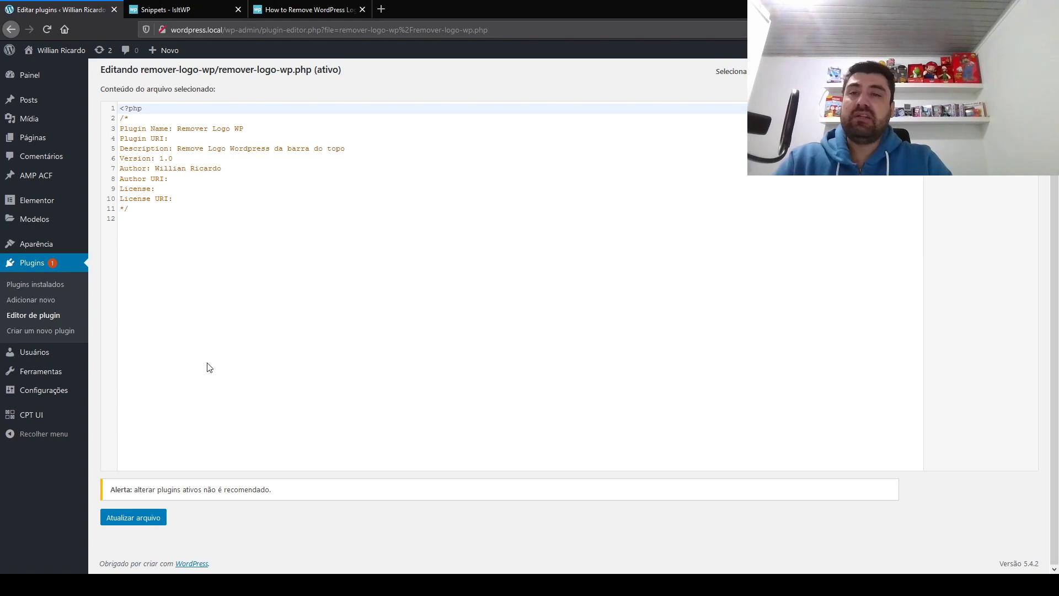
click(45, 284)
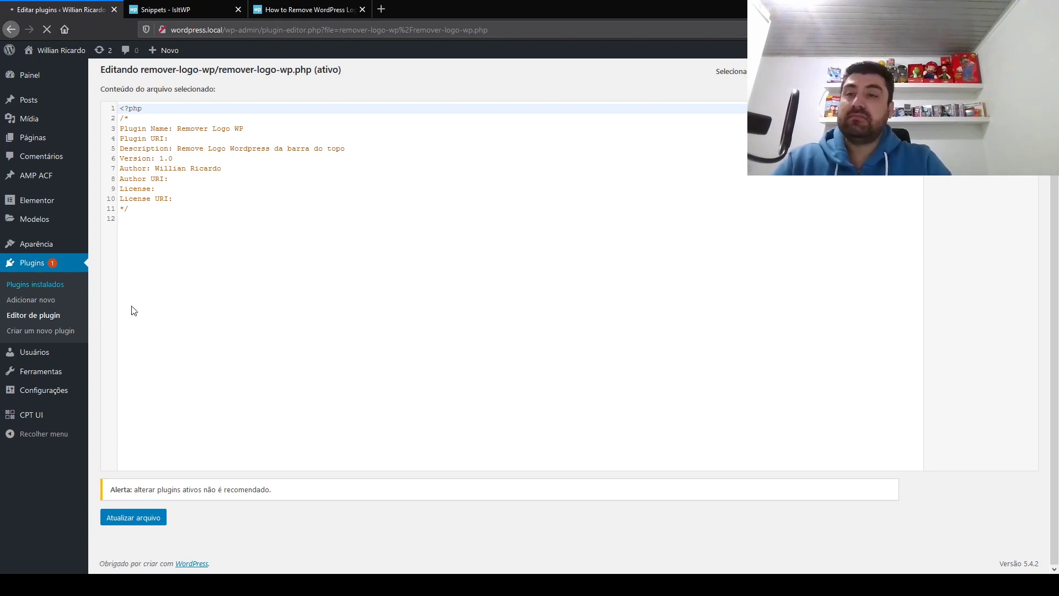
scroll(149, 358, down, 10)
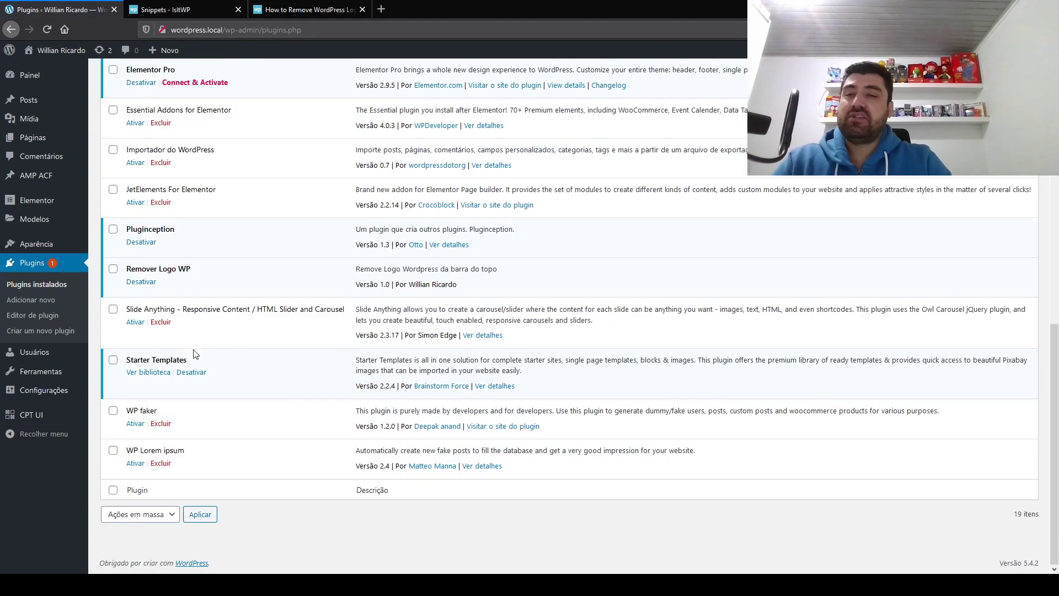
click(141, 282)
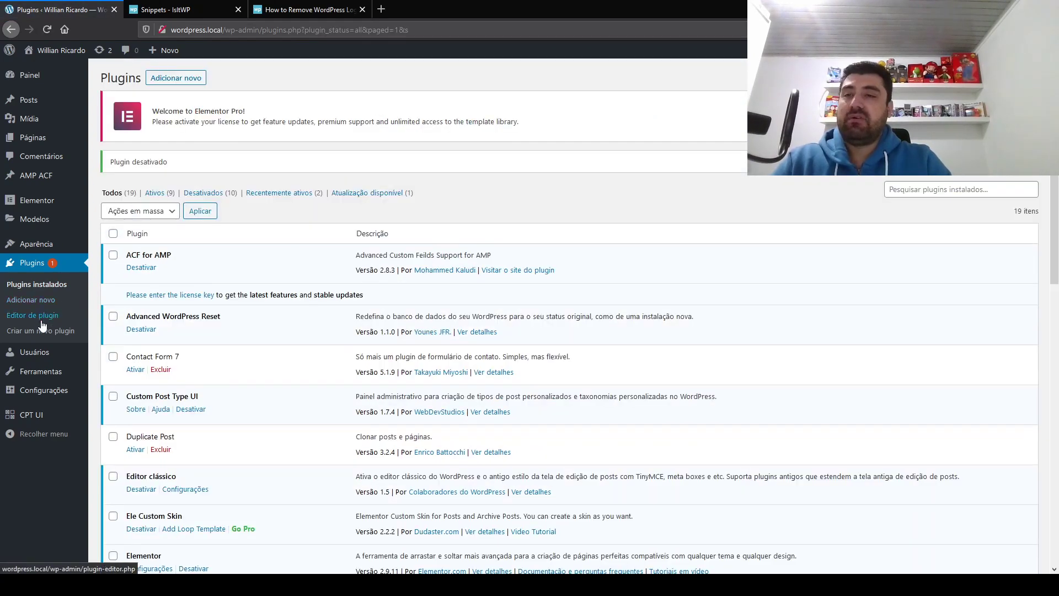
- Open the main PHP file of the Remover Logo WP plugin in the plugin editor
click(33, 317)
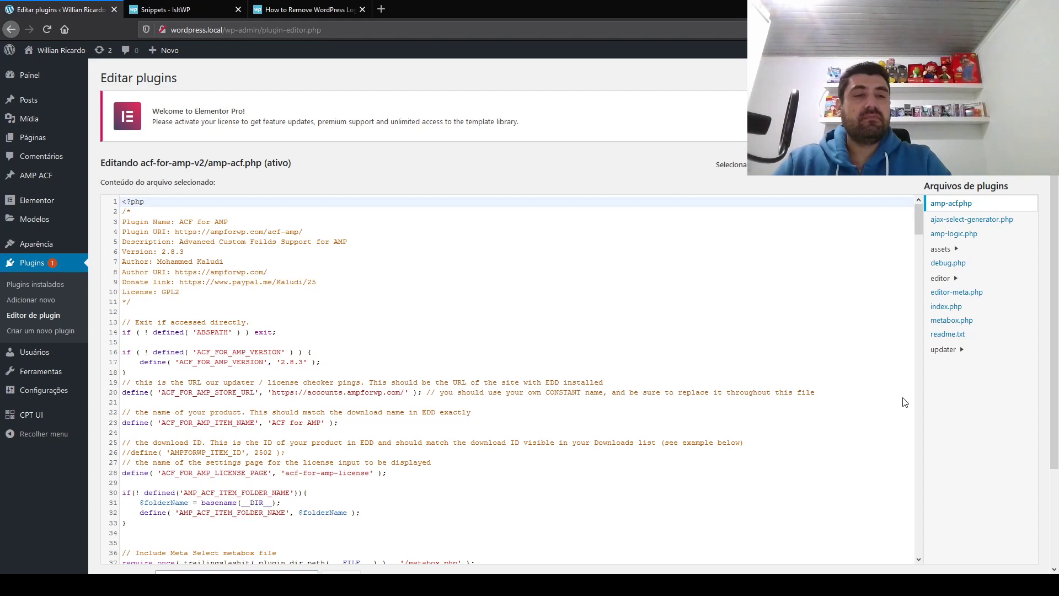
click(1018, 177)
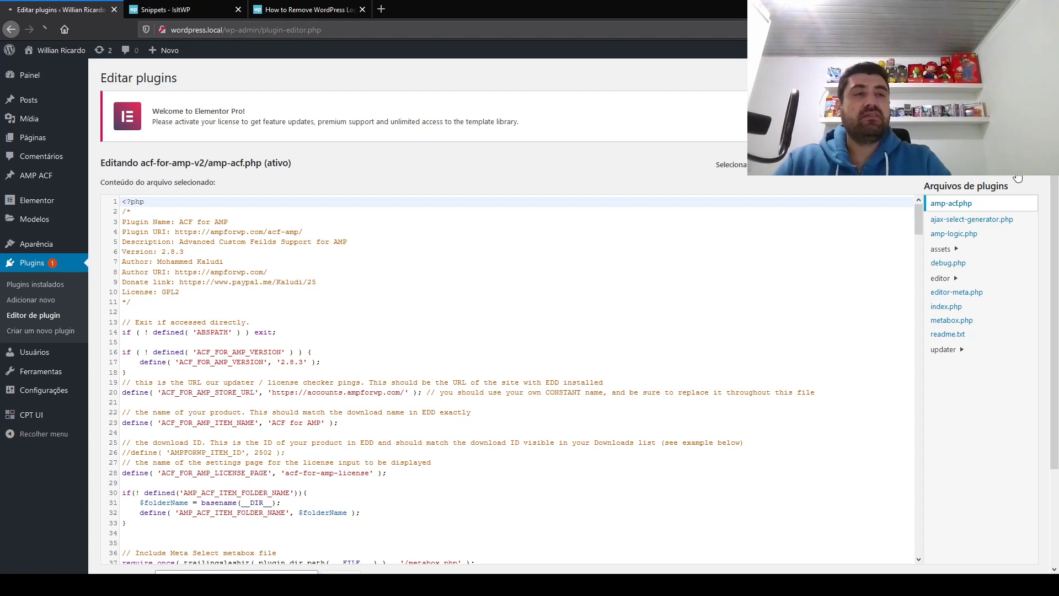
scroll(169, 311, down, 2)
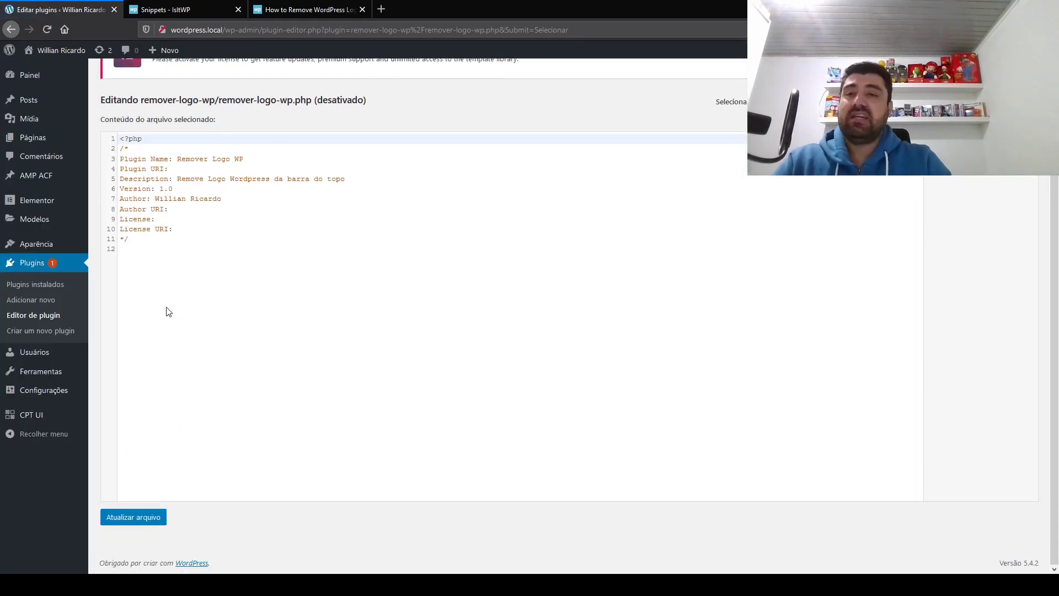
click(149, 249)
text(Pluginception)
drag(178, 249, 179, 95)
key(ctrl+z)
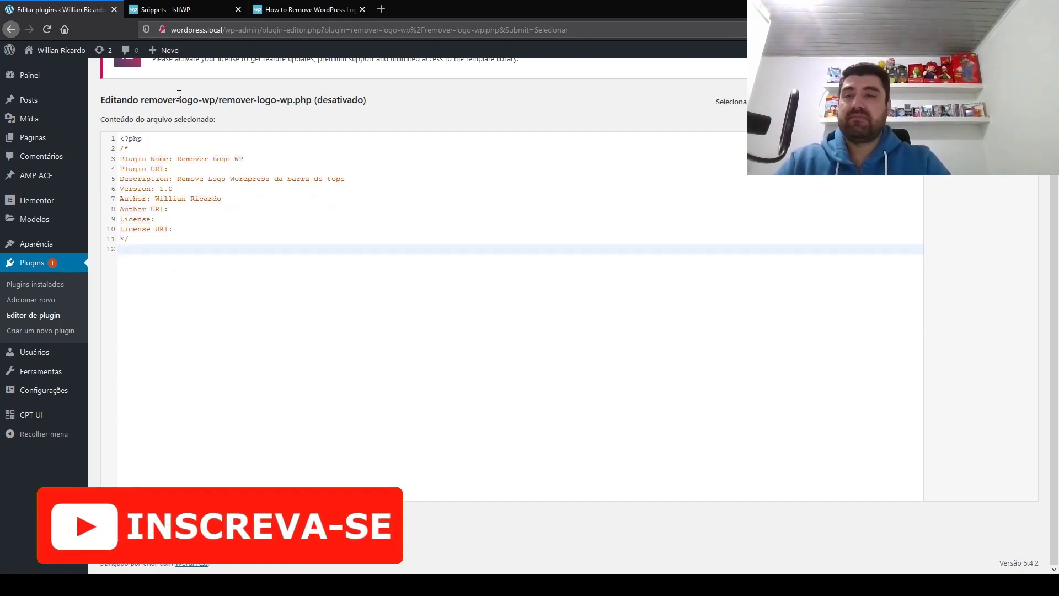
- Copy the example_admin_bar_remove_logo snippet from the IsItWP logo removal article, paste it below the plugin's header comment, and update the file
click(282, 9)
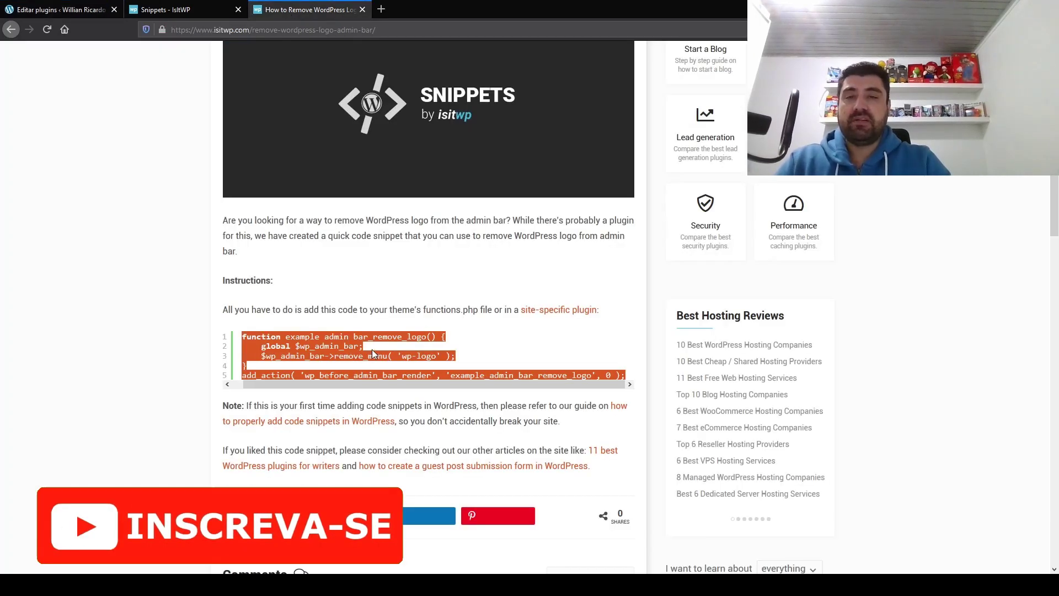
click(165, 10)
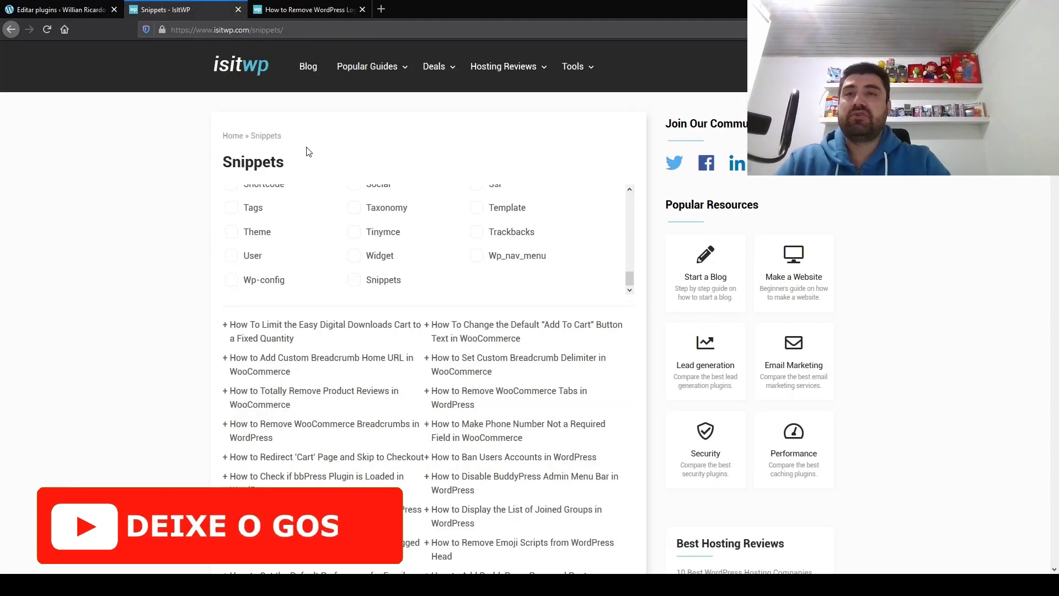
click(77, 11)
text(function example_admin_bar_remove_logo() {     global $wp_admin_bar;     $wp_admin_bar->remove_menu( 'wp-logo' ); } add_action( 'wp_before_admin_bar_render', 'example_admin_bar_remove_logo', 0 );)
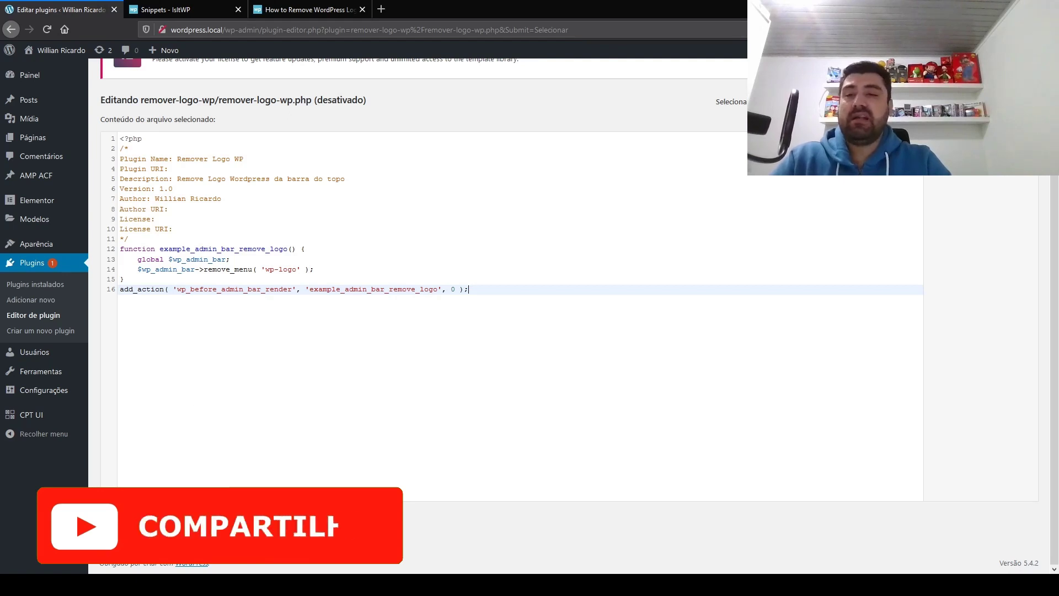
key(ctrl+f)
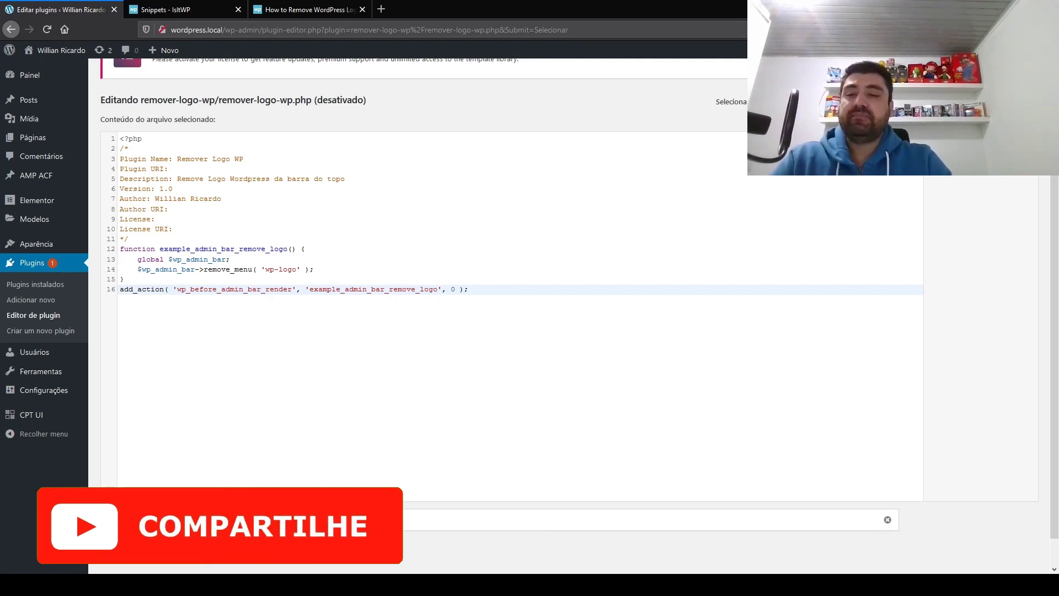
- Activate the Remover Logo WP plugin in the installed plugins list and check the admin bar for the WordPress logo
click(56, 284)
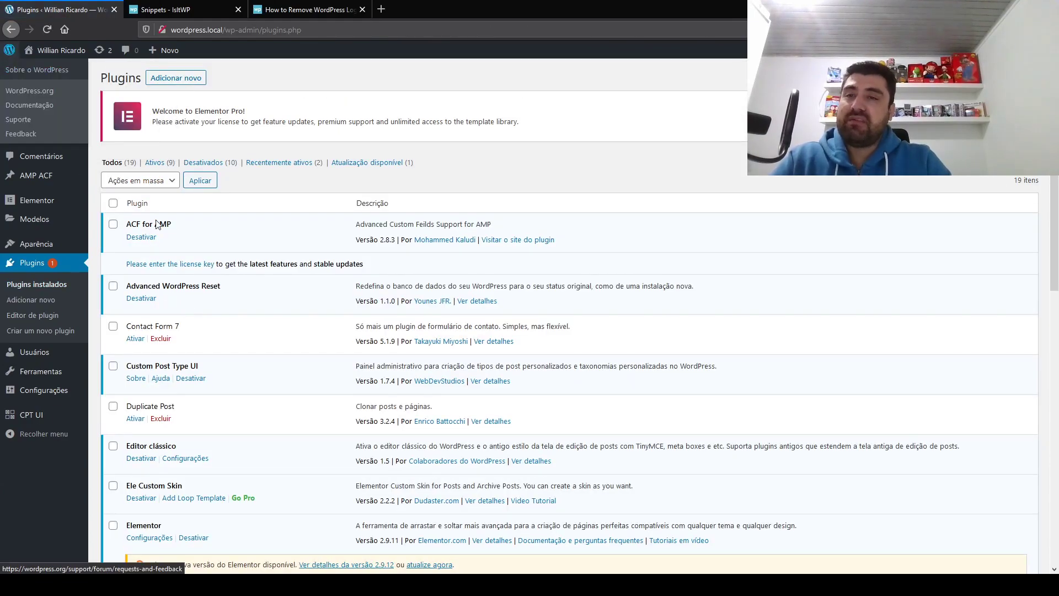
scroll(211, 285, down, 2)
scroll(210, 284, down, 8)
click(138, 284)
mouse_move(9, 58)
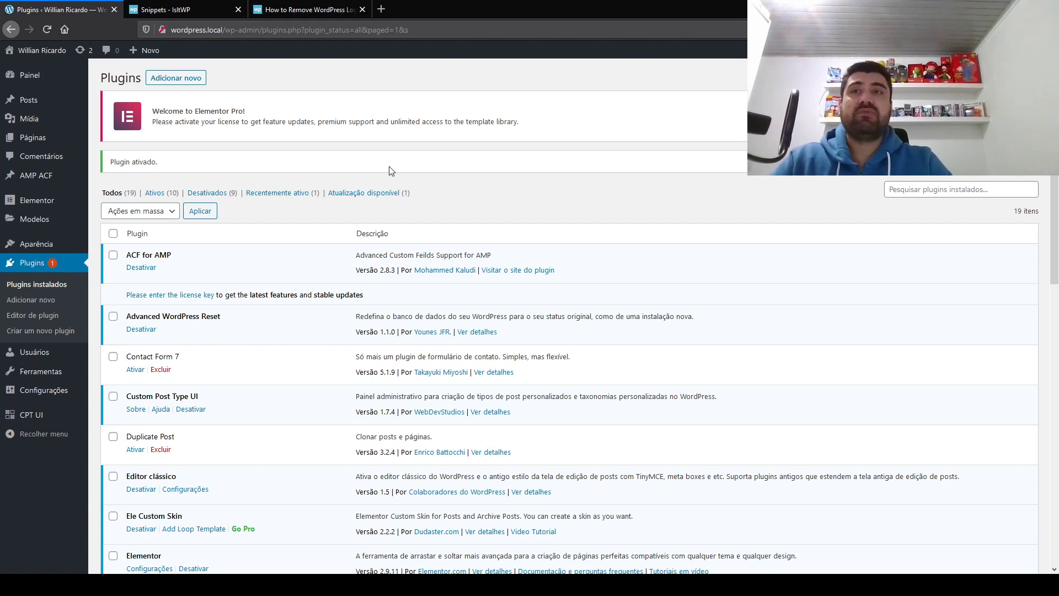
- Browse the IsItWP Snippets page for other code snippets that could be turned into plugins
click(182, 13)
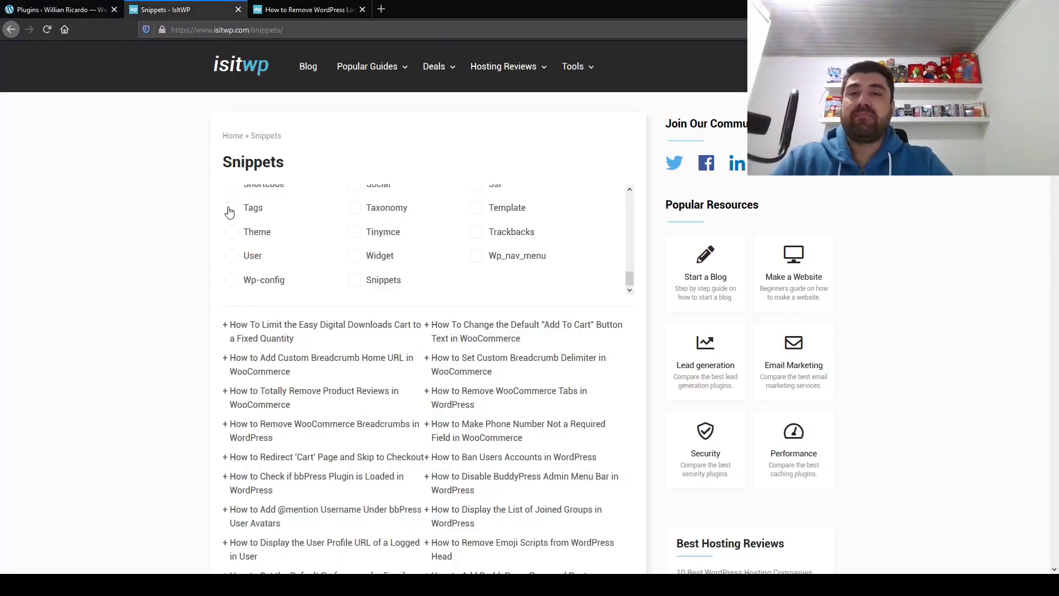
scroll(204, 288, down, 3)
scroll(231, 282, up, 2)
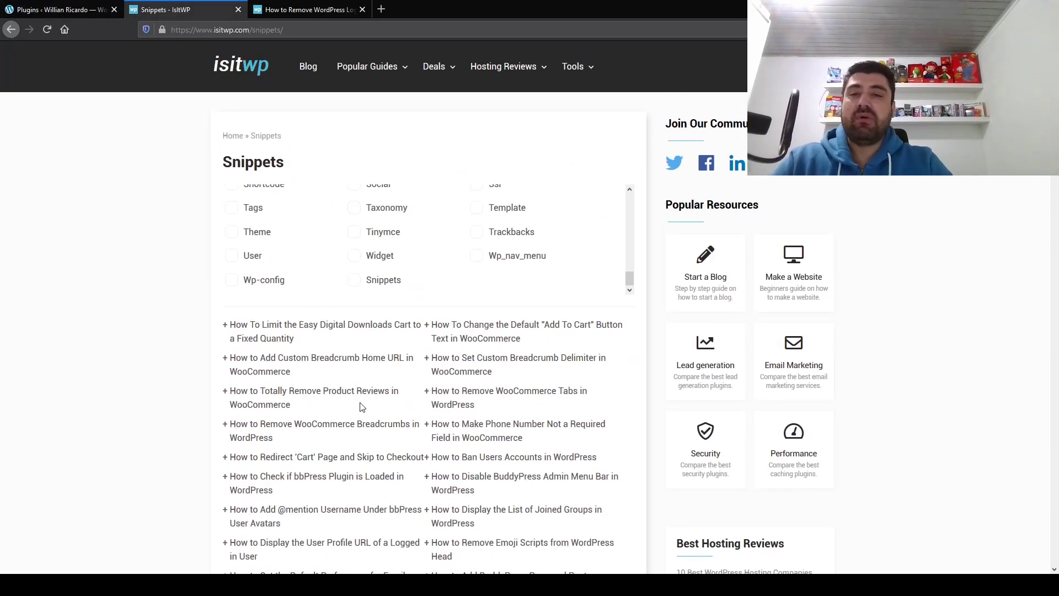
scroll(362, 407, down, 4)
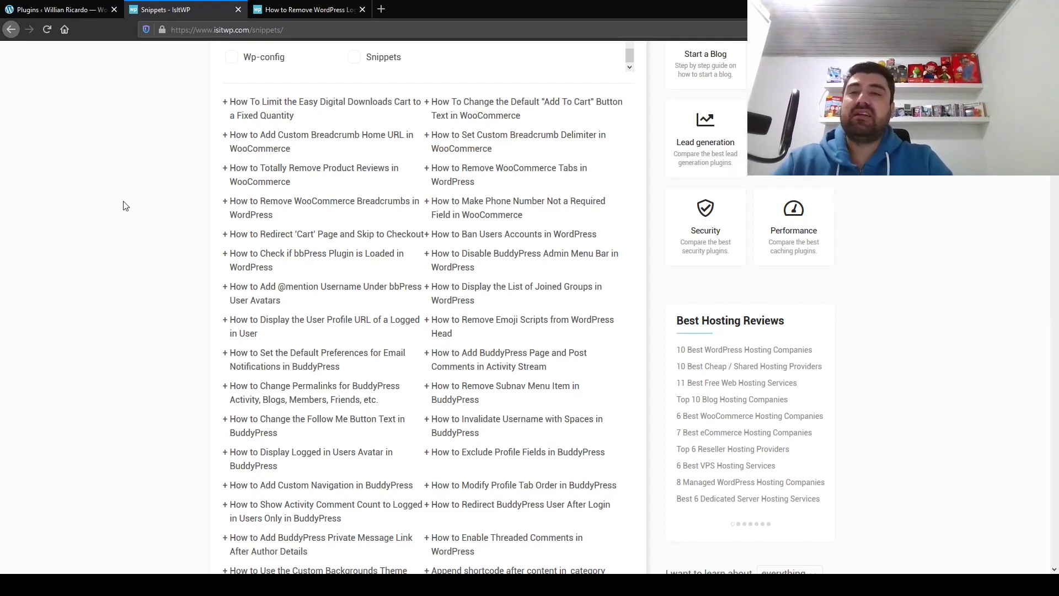
scroll(126, 205, up, 4)
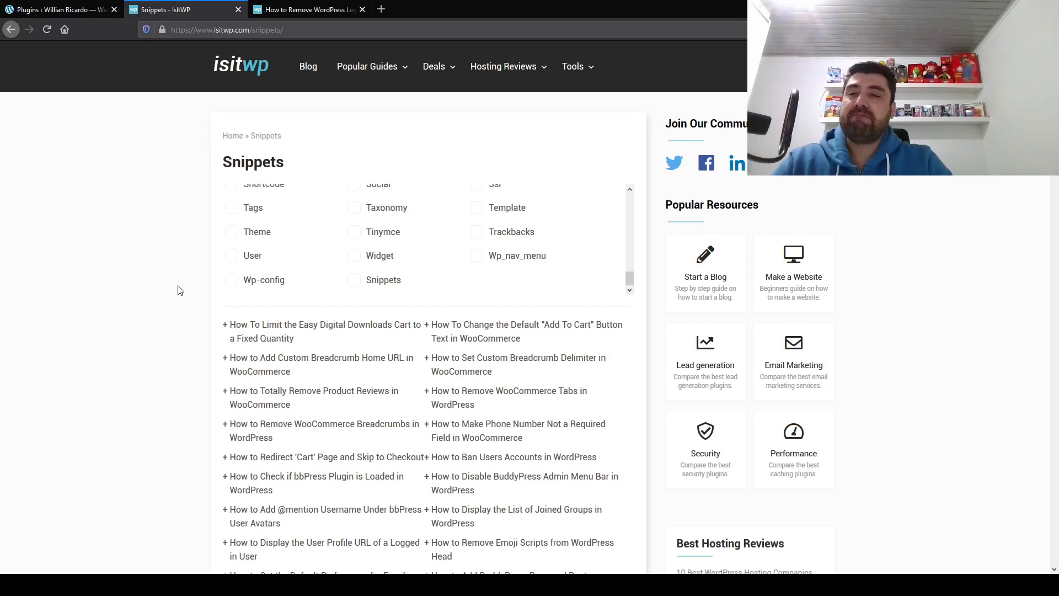
scroll(119, 373, down, 5)
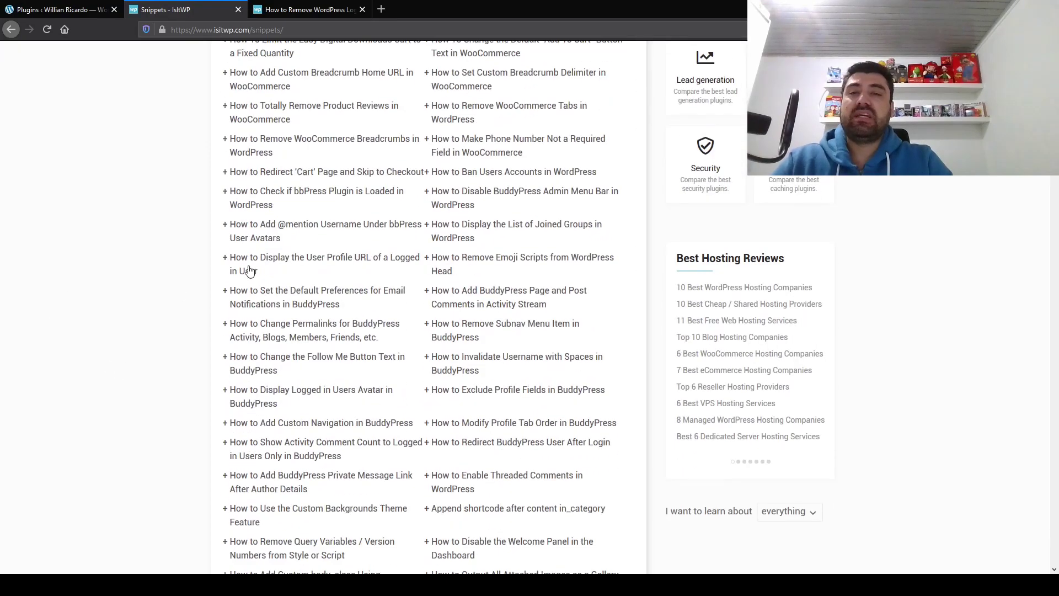
scroll(399, 285, up, 3)
scroll(381, 281, down, 4)
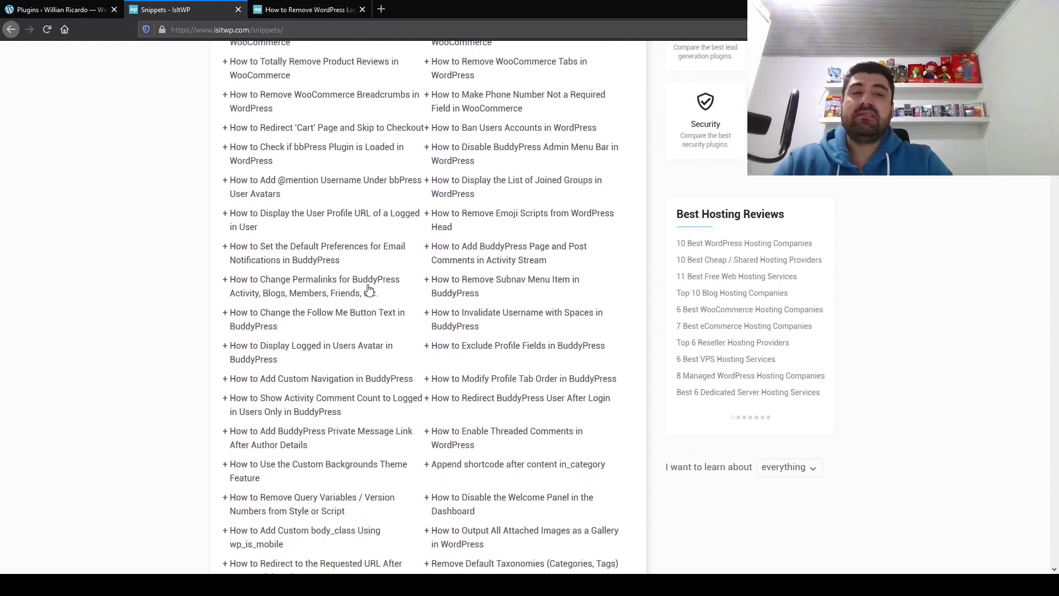
scroll(320, 276, up, 1)
scroll(271, 268, up, 5)
scroll(267, 366, down, 9)
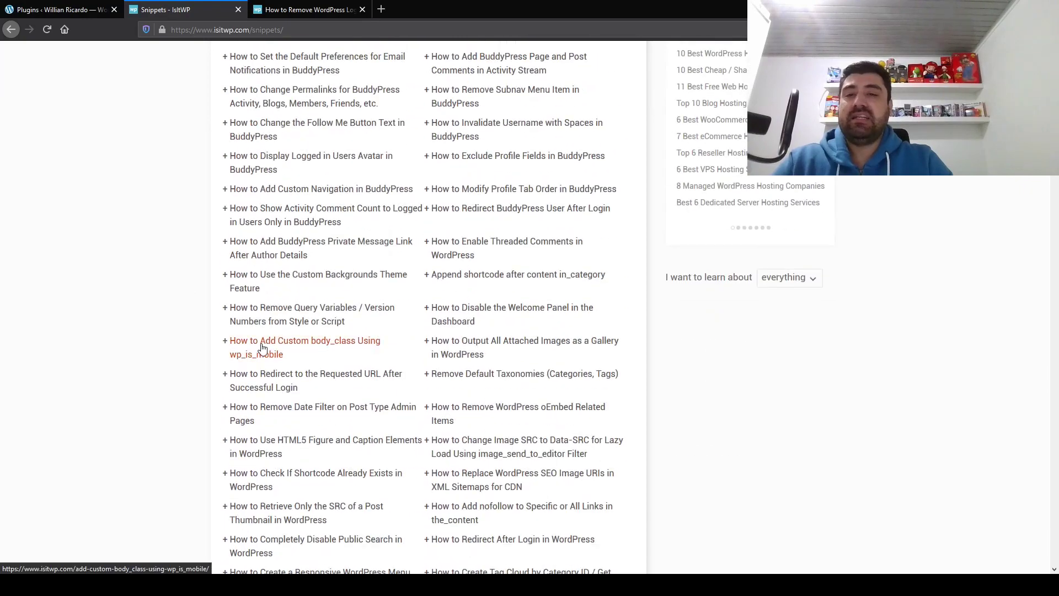
- Open the article on adding a custom body_class using wp_is_mobile and highlight its code snippet
click(263, 348)
scroll(271, 323, down, 6)
scroll(271, 323, down, 1)
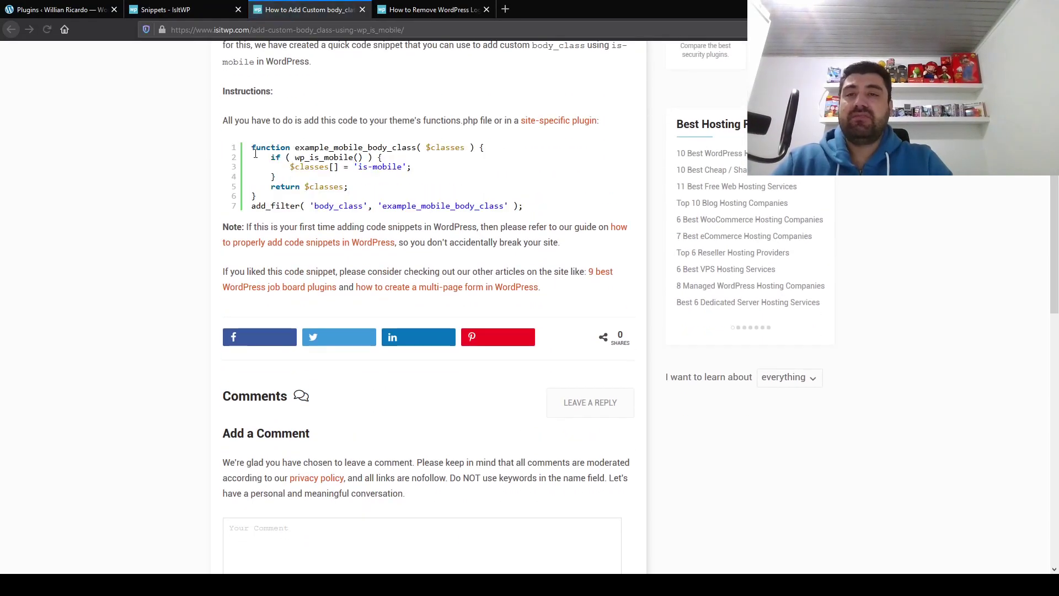
drag(254, 149, 521, 209)
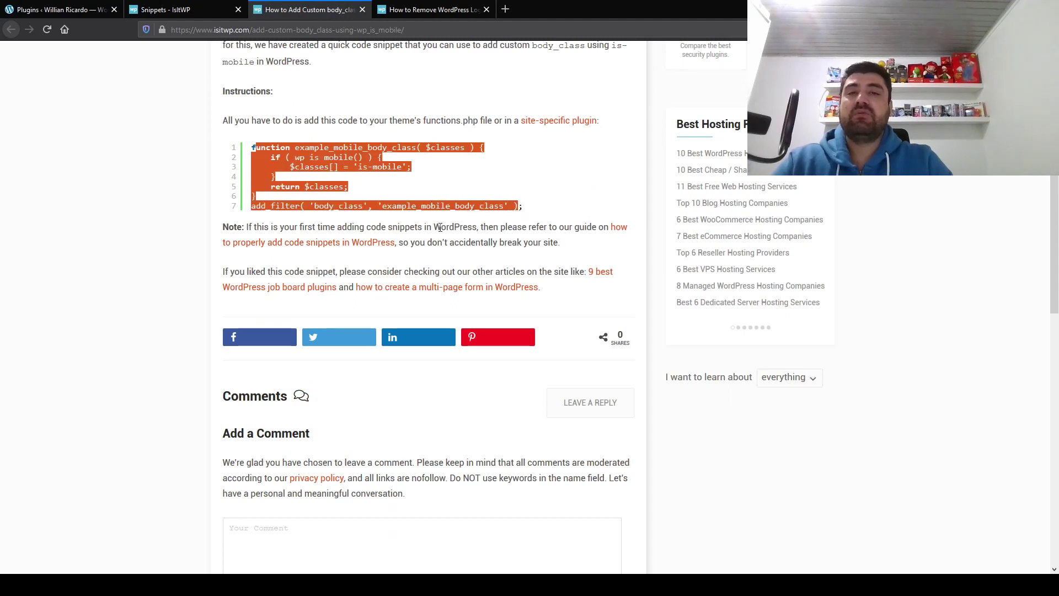